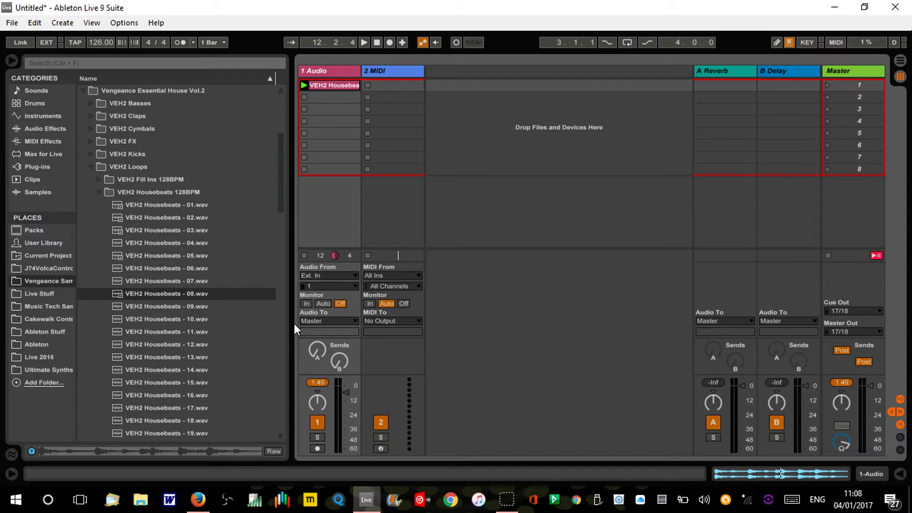
# Step: Hide the file browser to widen the session grid, then show it again
pyautogui.click(12, 61)
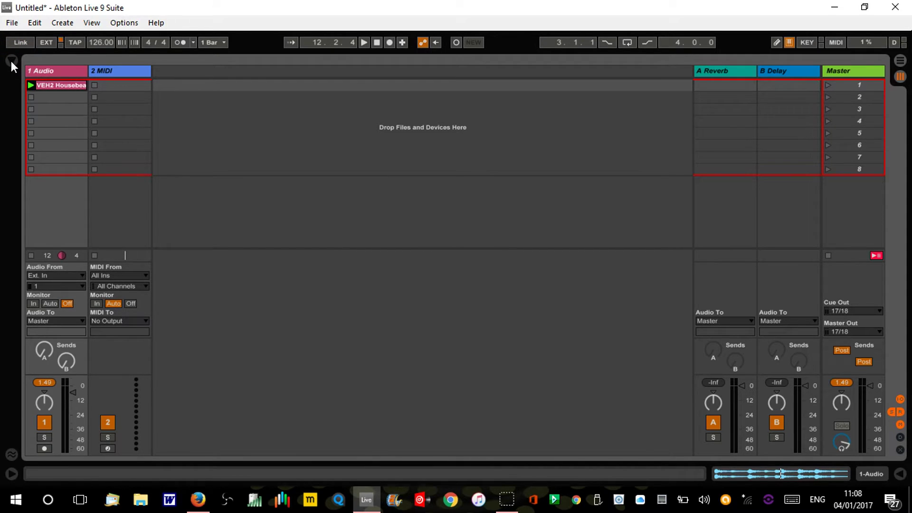
pyautogui.click(81, 76)
pyautogui.click(16, 59)
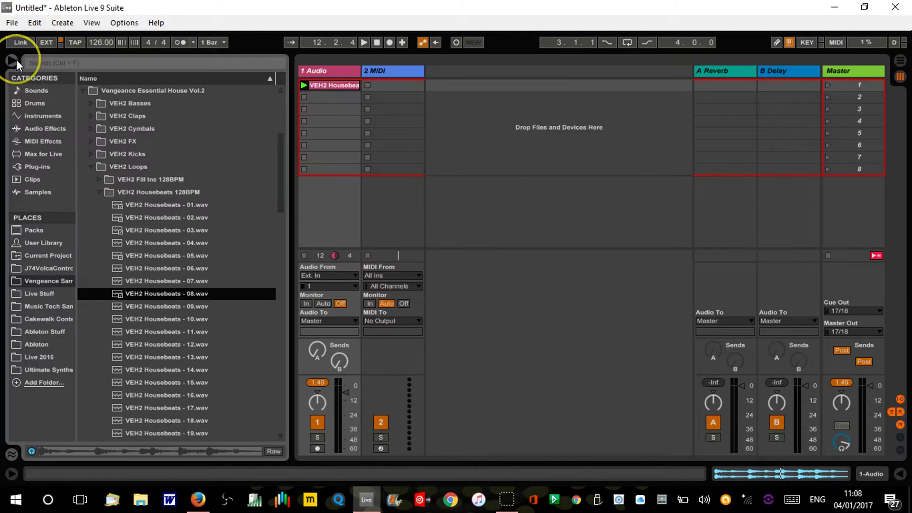
pyautogui.click(152, 140)
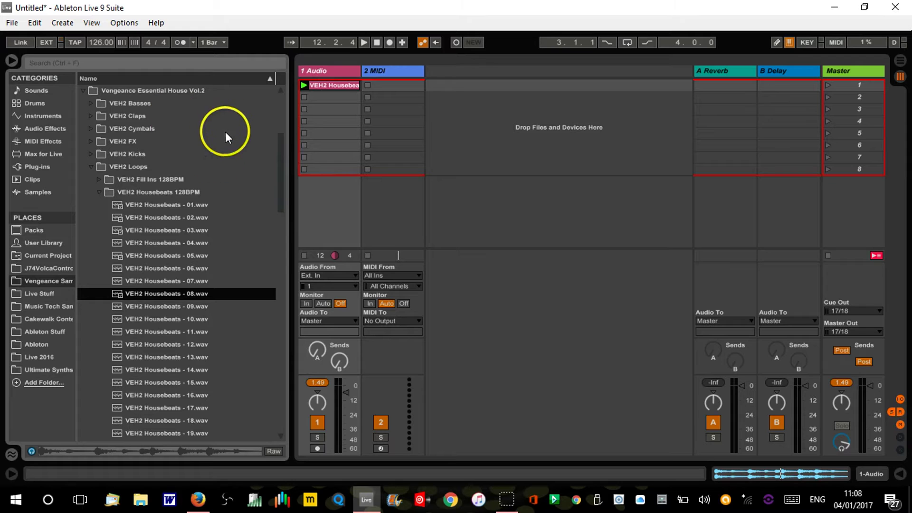
# Step: Stop and relaunch the VEH2 Housebeats clip so it restarts from bar 1, then hide the browser
pyautogui.click(304, 98)
pyautogui.click(304, 87)
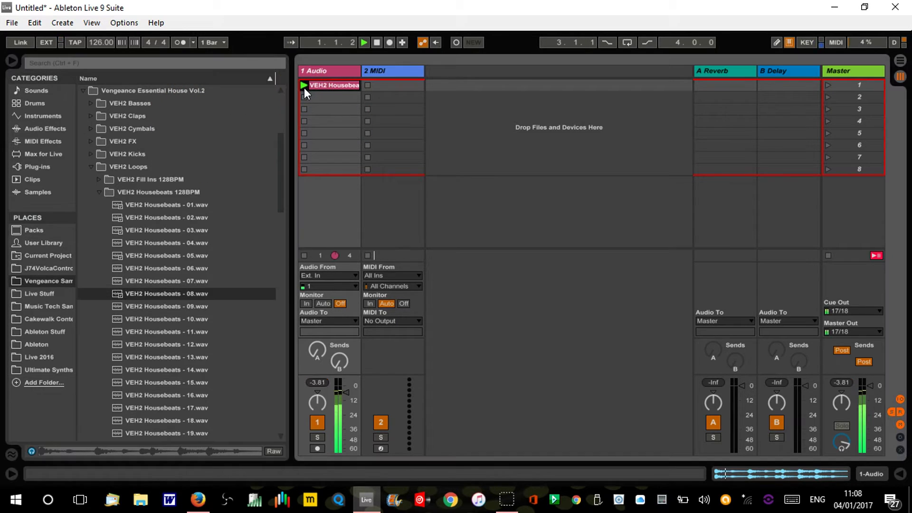
pyautogui.click(306, 95)
pyautogui.click(10, 60)
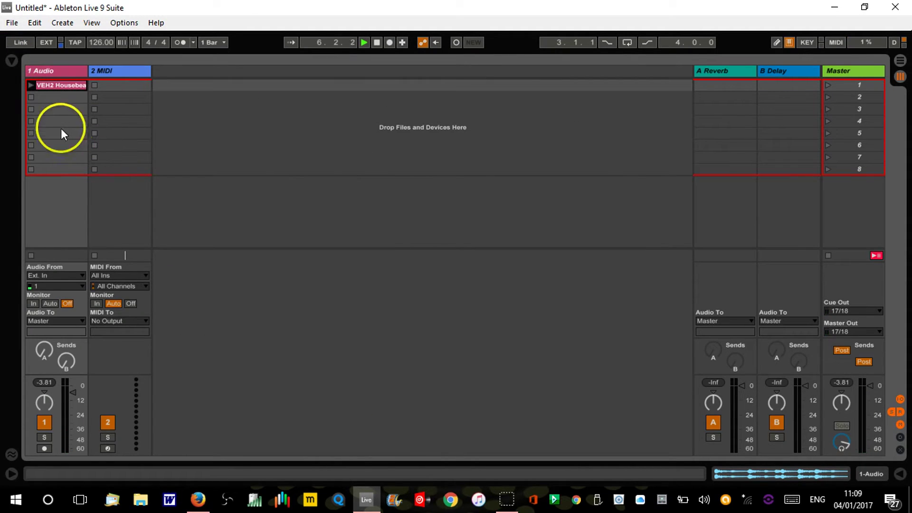
# Step: Insert an empty scene 9 below scene 8 from the scene's context menu
pyautogui.rightClick(67, 168)
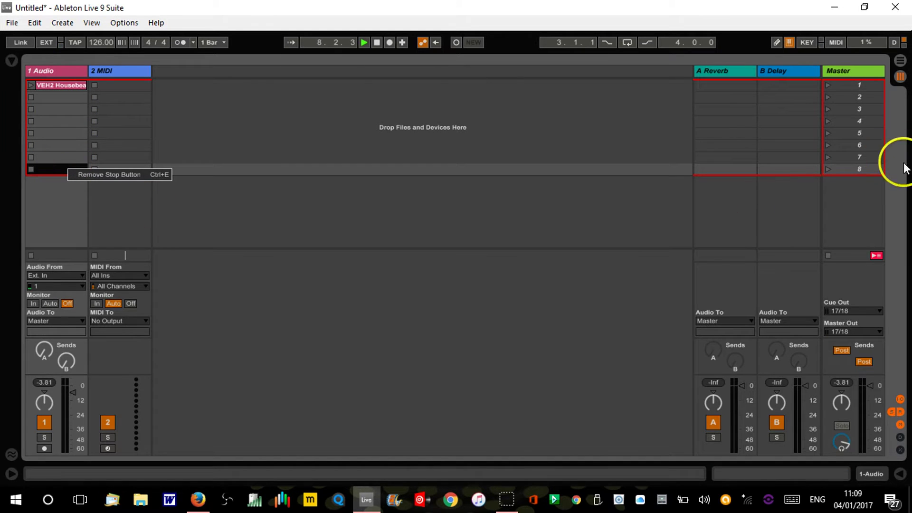
pyautogui.click(831, 184)
pyautogui.rightClick(833, 184)
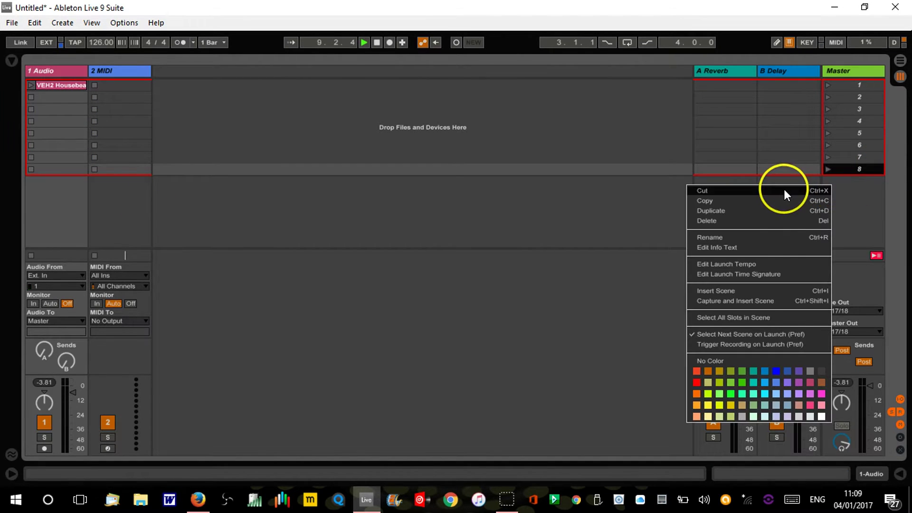
pyautogui.click(757, 292)
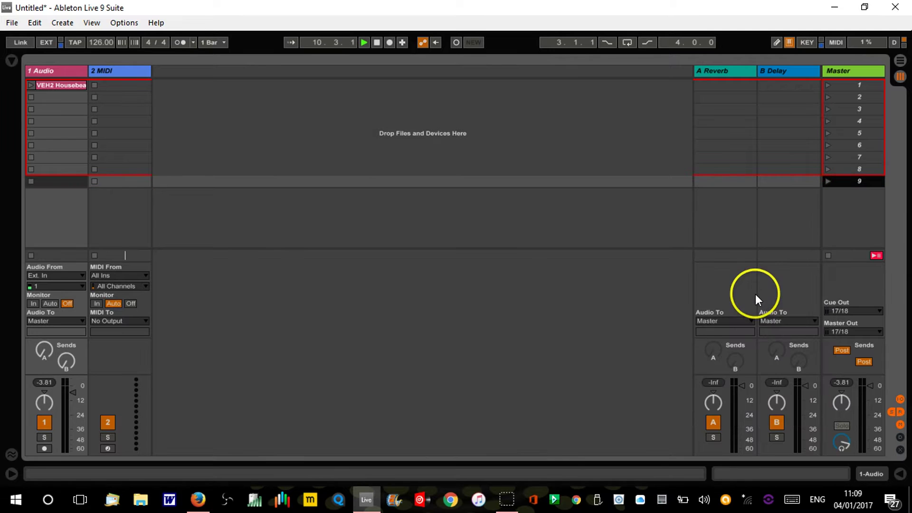
pyautogui.click(68, 85)
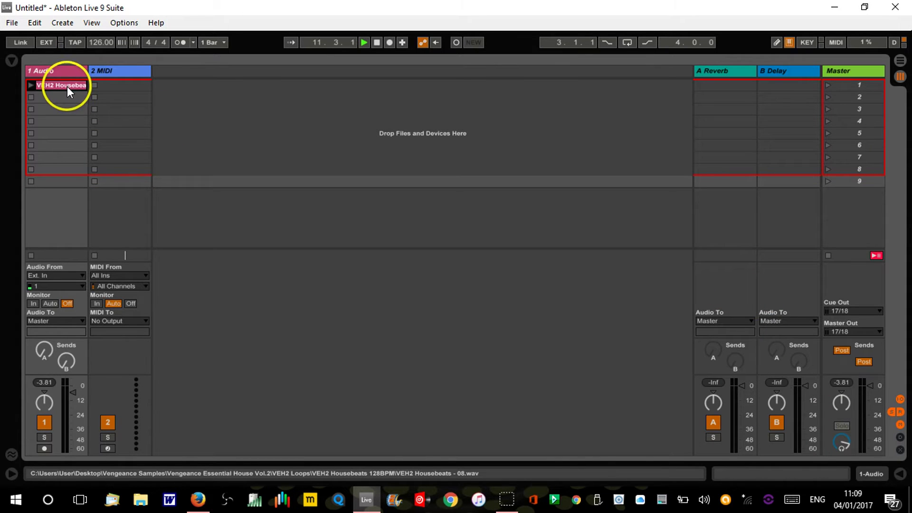
# Step: Copy the VEH2 Housebeats clip into slot 3 and duplicate it down through slot 10 with Ctrl+D
pyautogui.moveTo(67, 86)
pyautogui.mouseDown()
pyautogui.moveTo(70, 108)
pyautogui.moveTo(70, 87)
pyautogui.mouseUp()
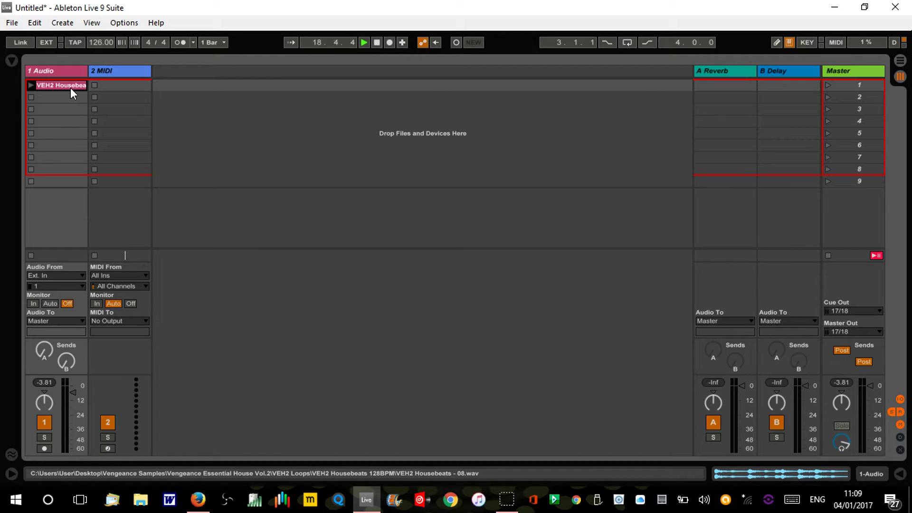
pyautogui.moveTo(69, 90); pyautogui.dragTo(69, 109)
pyautogui.moveTo(69, 109); pyautogui.dragTo(69, 108)
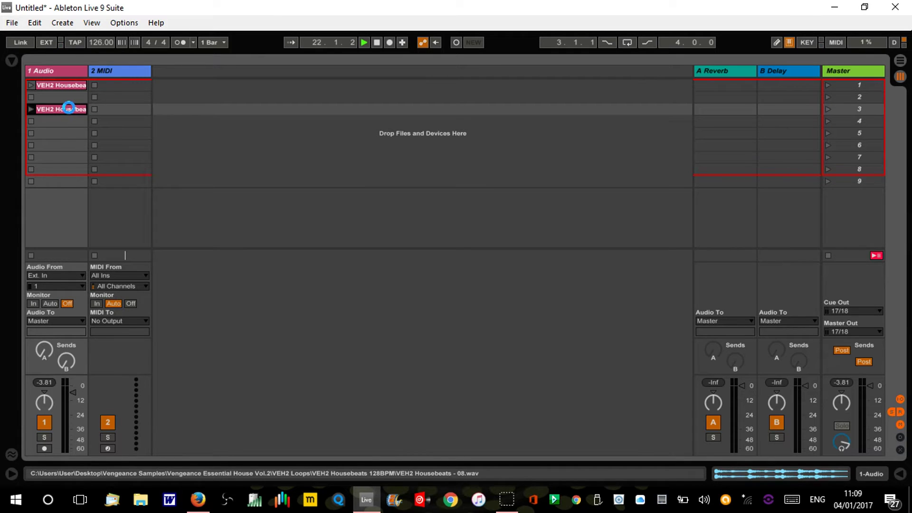
pyautogui.click(68, 108)
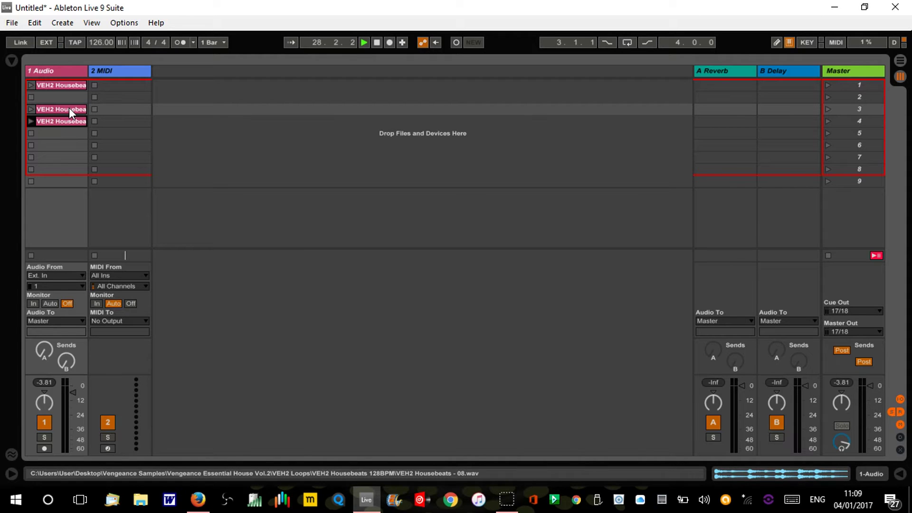
pyautogui.hotkey('ctrl', 'd')
pyautogui.hotkey('ctrl', 'd')
pyautogui.hotkey('ctrl', 'd')
pyautogui.hotkey('ctrl', 'd')
pyautogui.hotkey('ctrl', 'd')
pyautogui.hotkey('ctrl', 'd')
pyautogui.hotkey('ctrl', 'd')
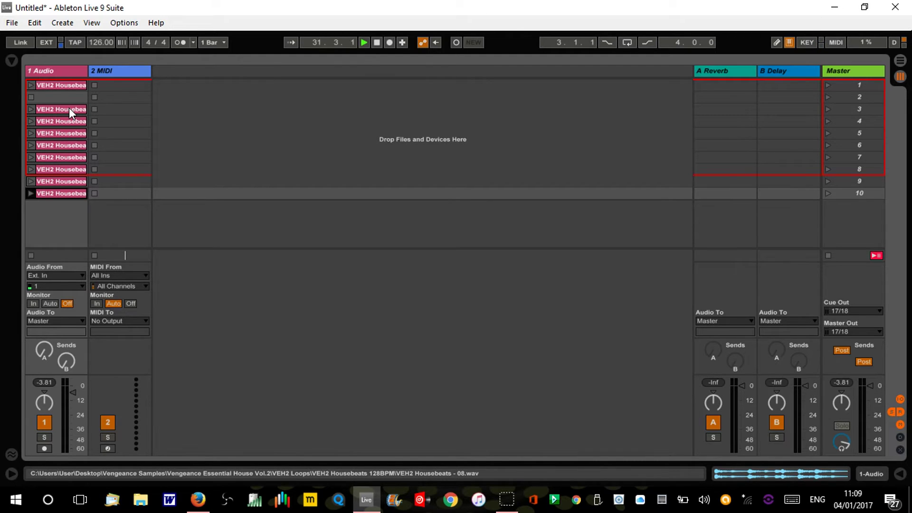
# Step: In the slot-3 clip's Sample Editor, set Fixed Grid 1/8 and end the loop at 1.1.3
pyautogui.doubleClick(69, 109)
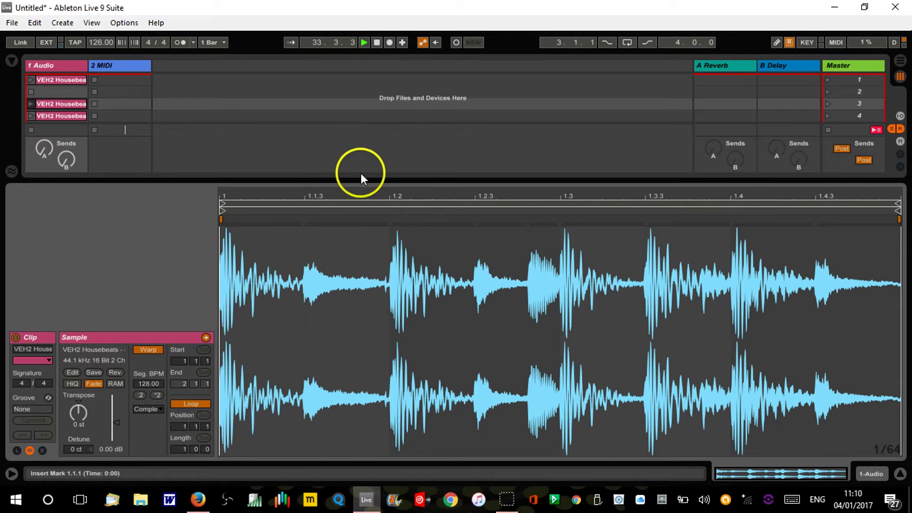
pyautogui.moveTo(365, 181); pyautogui.dragTo(347, 327)
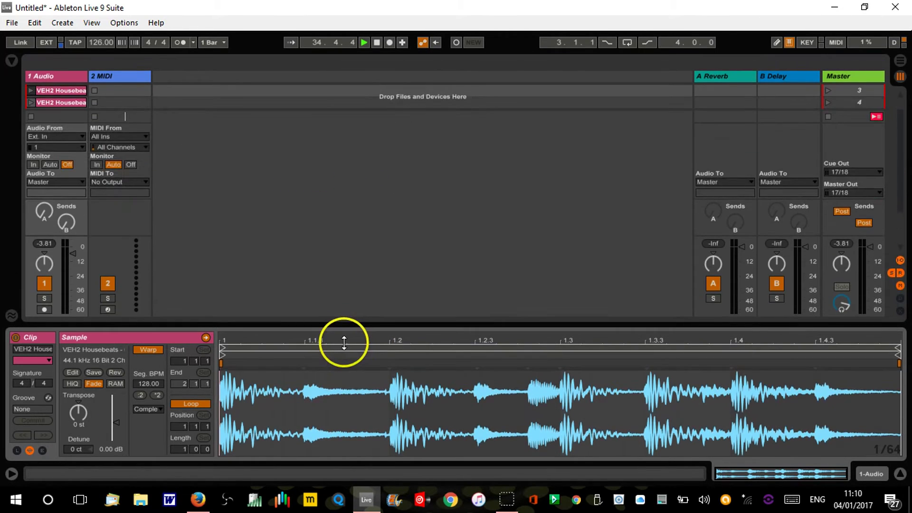
pyautogui.rightClick(888, 452)
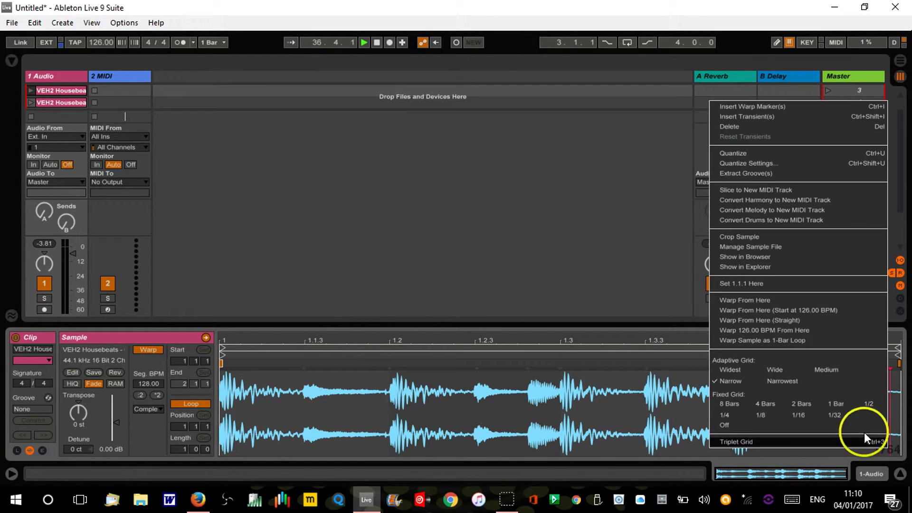
pyautogui.click(767, 414)
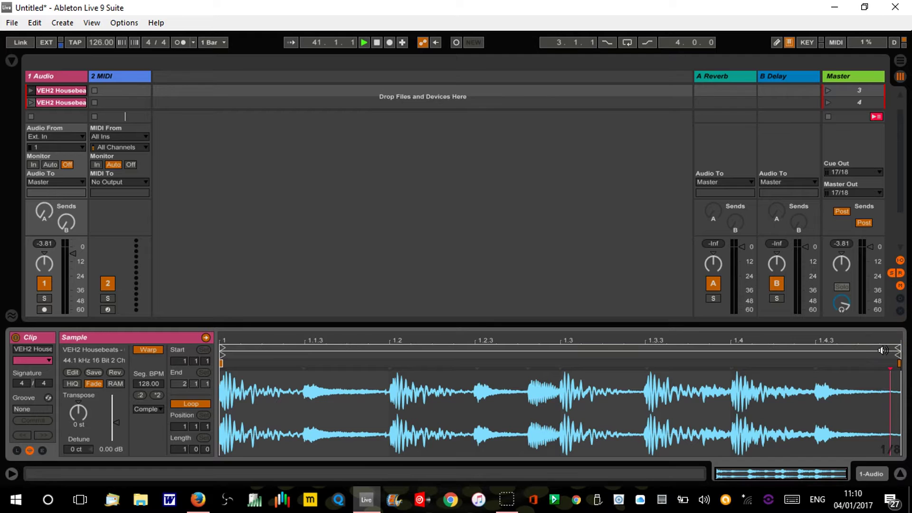
pyautogui.click(897, 351)
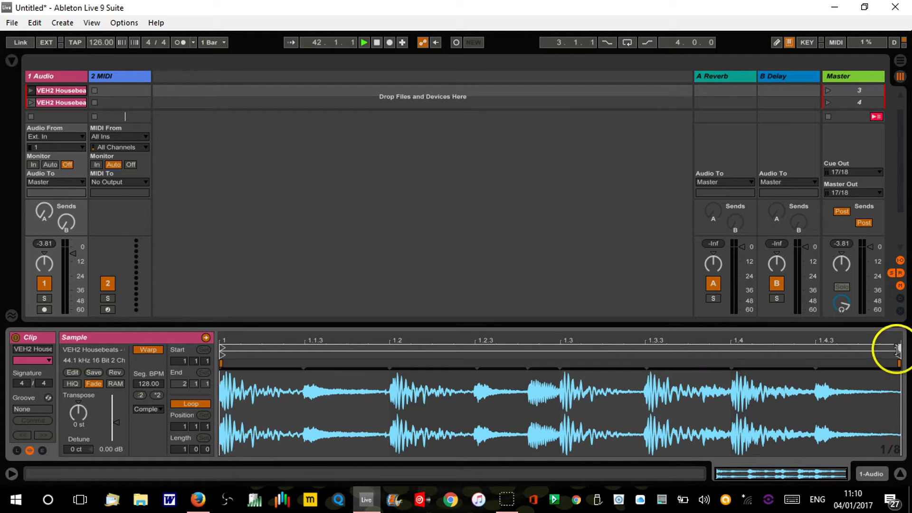
pyautogui.moveTo(896, 350); pyautogui.dragTo(336, 358)
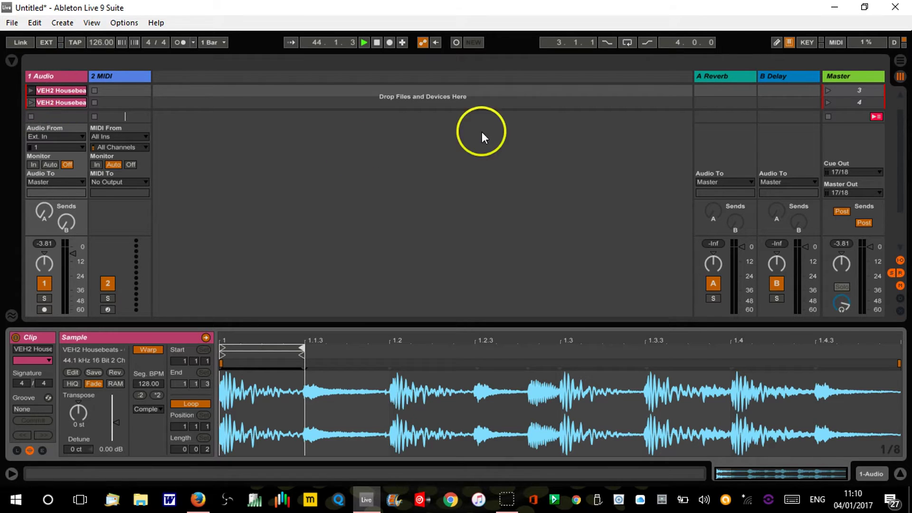
# Step: Launch the shortened slot-3 clip to audition it, then stop playback
pyautogui.scroll(1, 904, 120)
pyautogui.scroll(1, 904, 120)
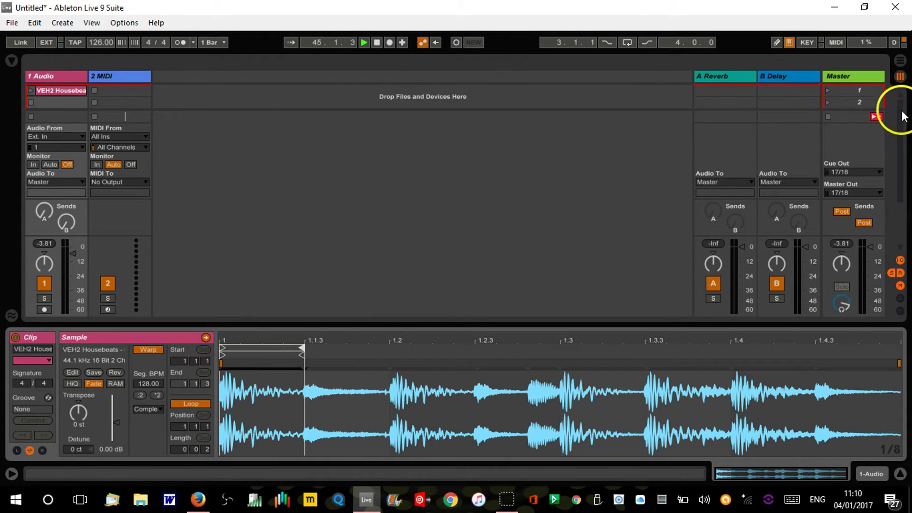
pyautogui.scroll(-1, 900, 252)
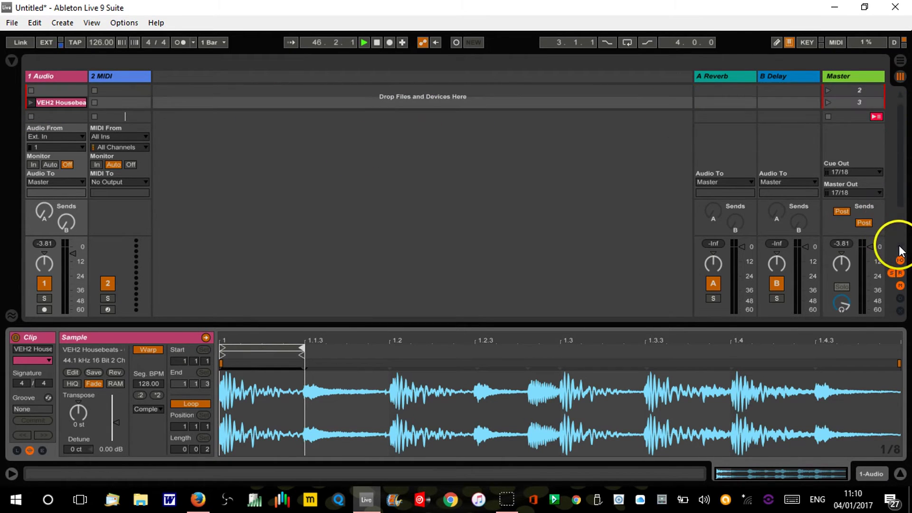
pyautogui.click(31, 102)
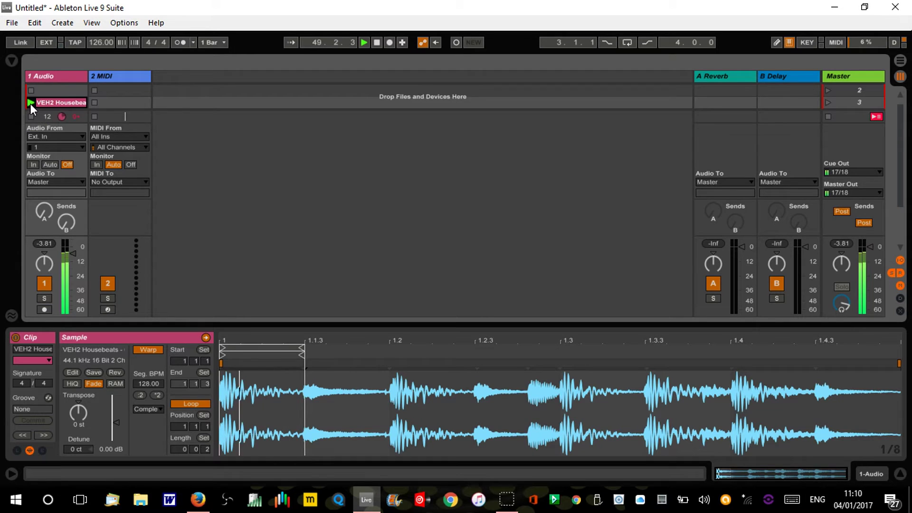
pyautogui.press('space')
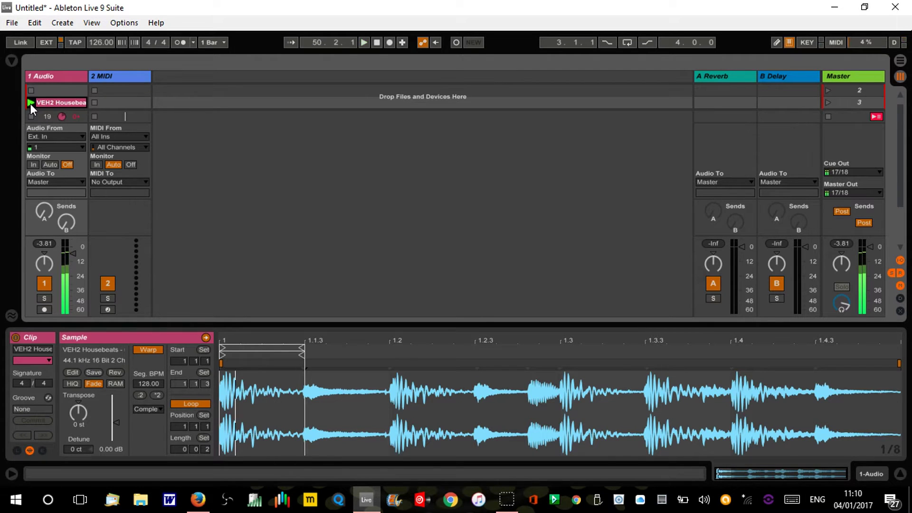
# Step: Loop the row 4 clip from 1.1.3 to 1.2
pyautogui.click(900, 473)
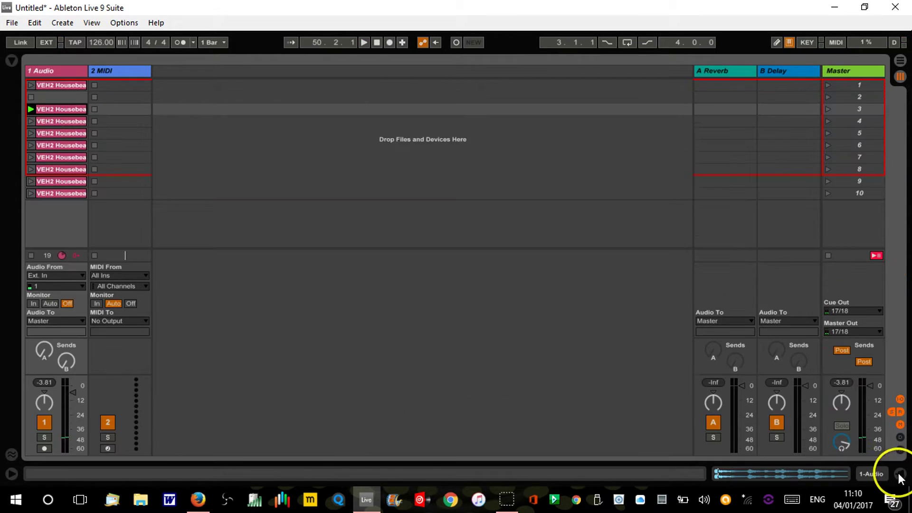
pyautogui.doubleClick(69, 121)
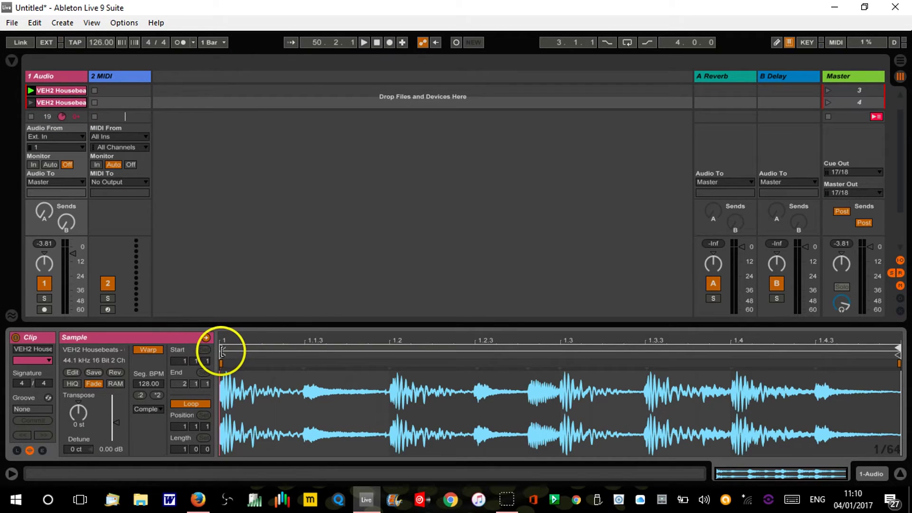
pyautogui.moveTo(221, 352); pyautogui.dragTo(302, 359)
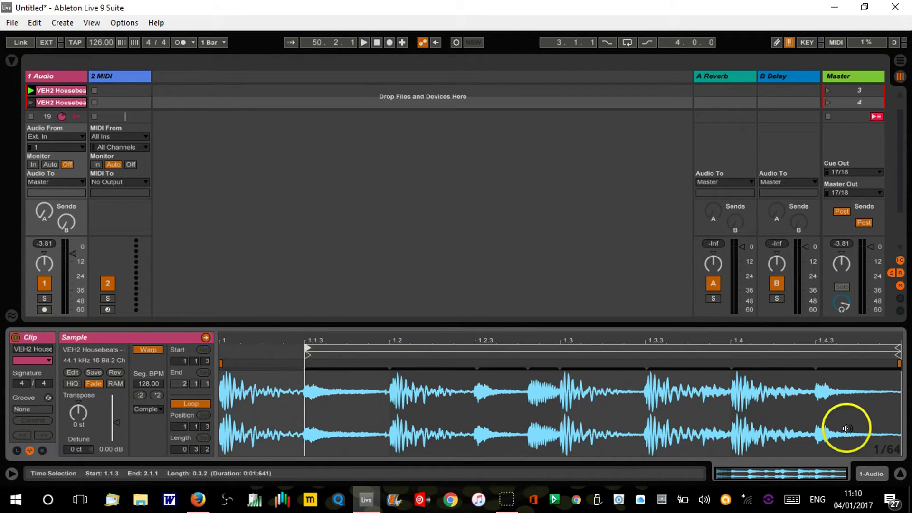
pyautogui.moveTo(897, 350); pyautogui.dragTo(387, 370)
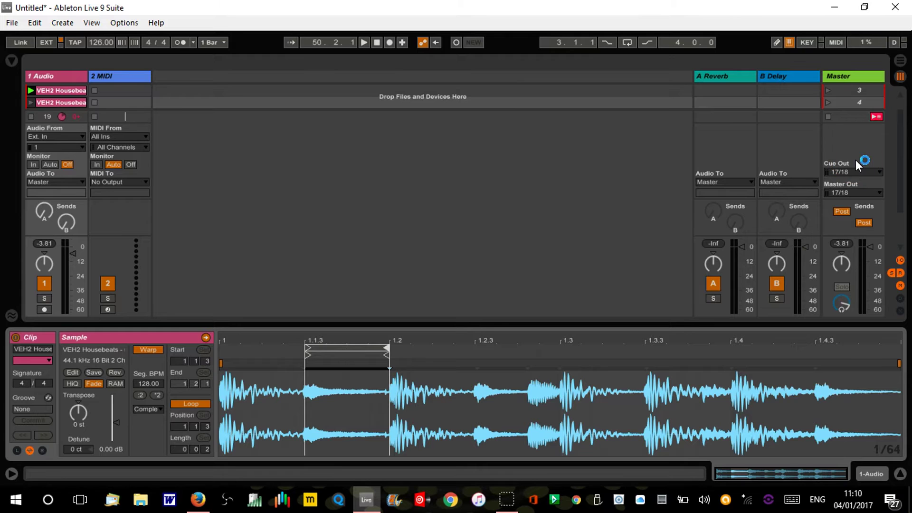
# Step: Hide the Sends, Returns, Mixer and I/O sections to show more clip rows
pyautogui.click(892, 273)
pyautogui.click(900, 273)
pyautogui.click(900, 285)
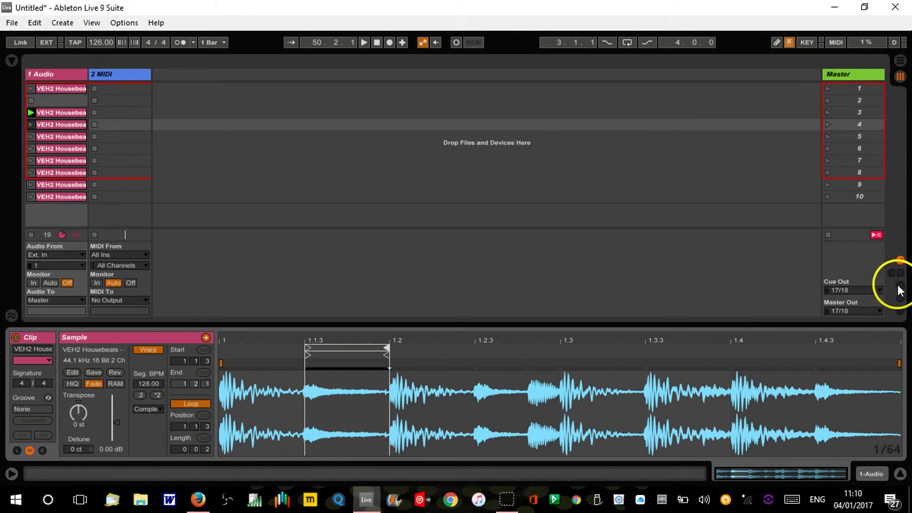
pyautogui.click(901, 260)
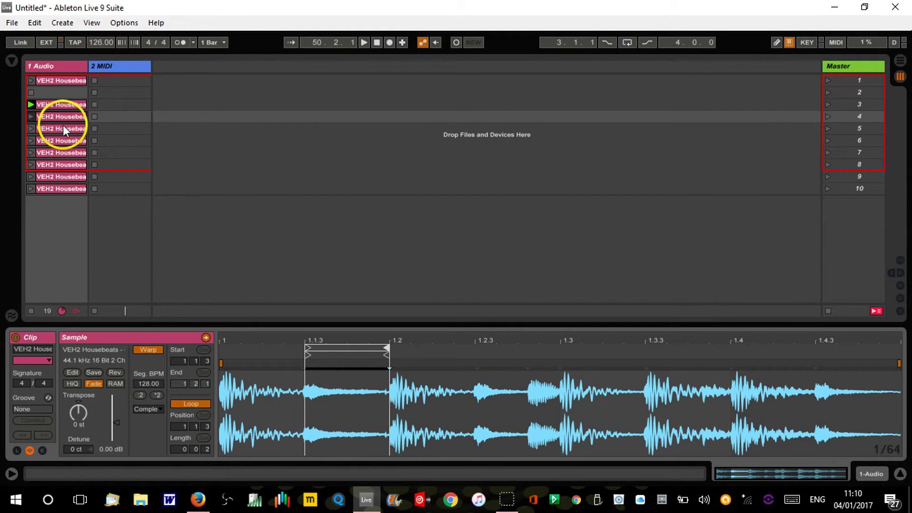
# Step: Loop the row 5 clip from 1.2 to 1.2.3 and the row 6 clip from 1.2.3 to about 1.4.4
pyautogui.click(62, 112)
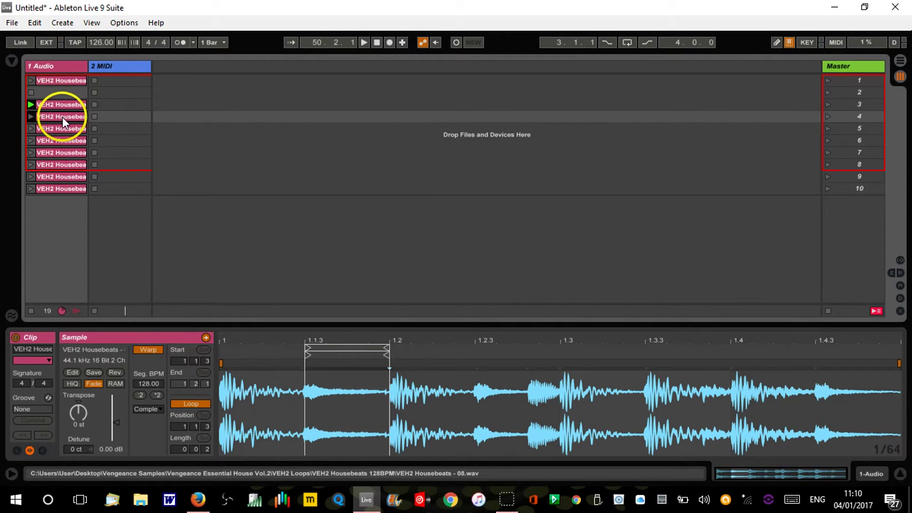
pyautogui.click(63, 130)
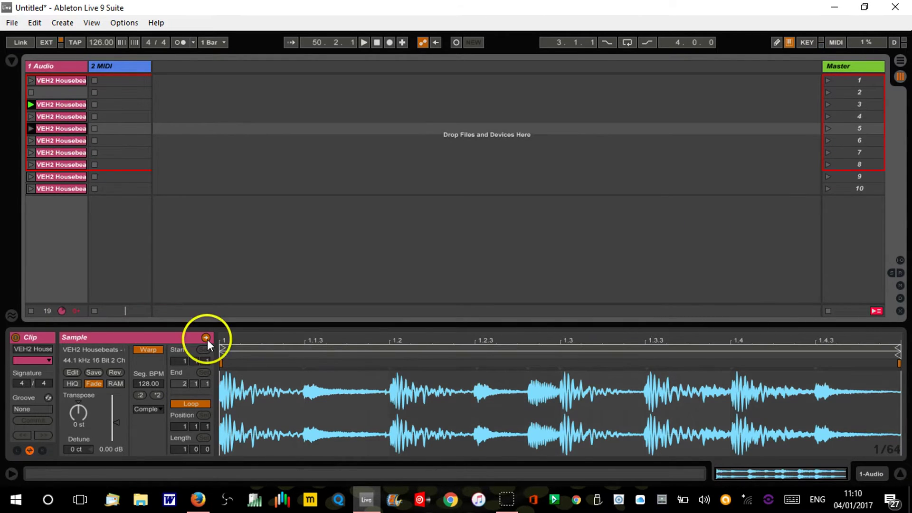
pyautogui.moveTo(225, 347)
pyautogui.mouseDown()
pyautogui.moveTo(399, 354)
pyautogui.moveTo(387, 351)
pyautogui.mouseUp()
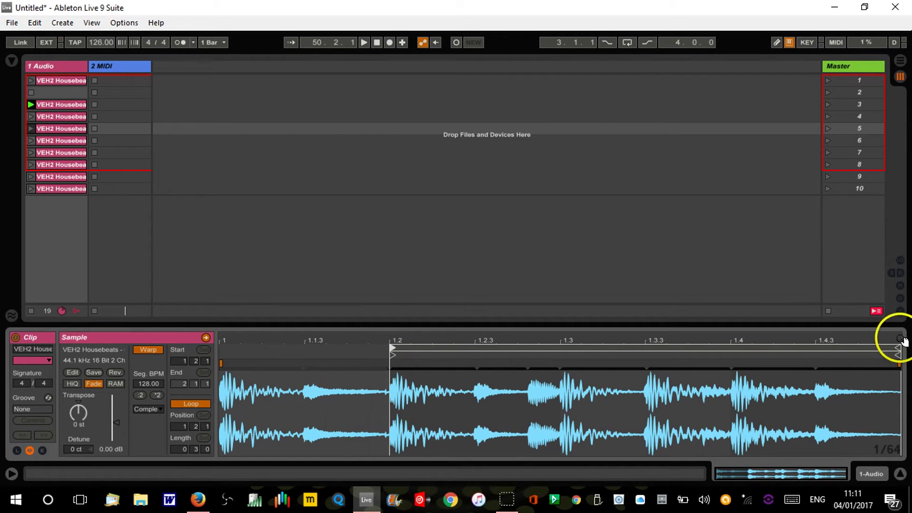
pyautogui.moveTo(896, 345)
pyautogui.mouseDown()
pyautogui.moveTo(460, 358)
pyautogui.moveTo(472, 362)
pyautogui.mouseUp()
pyautogui.click(53, 138)
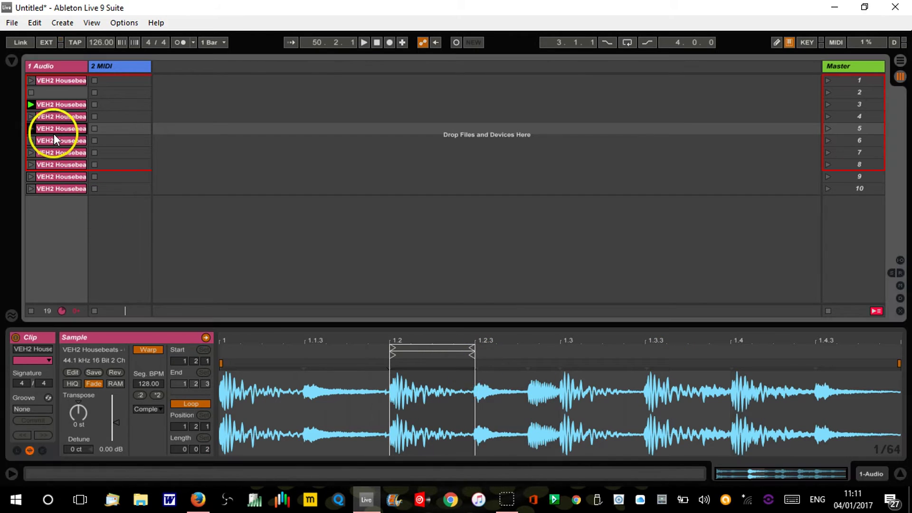
pyautogui.click(55, 144)
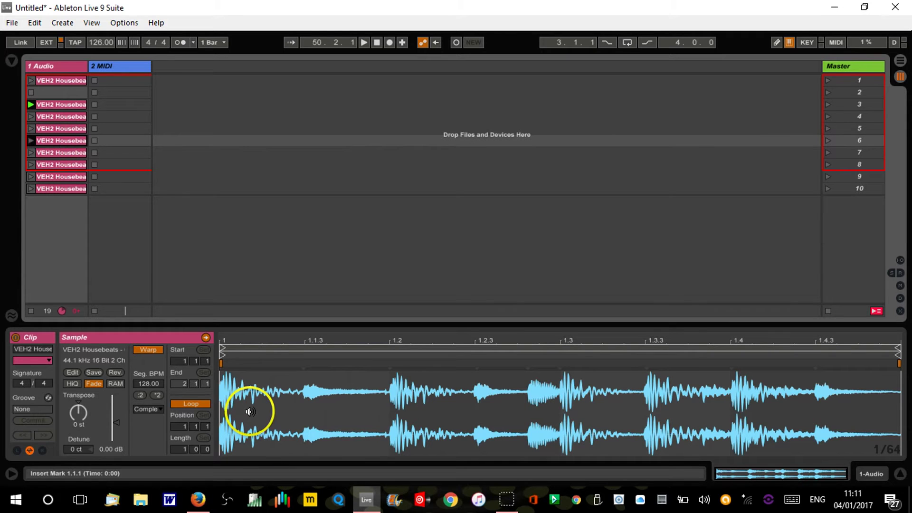
pyautogui.moveTo(223, 349); pyautogui.dragTo(479, 380)
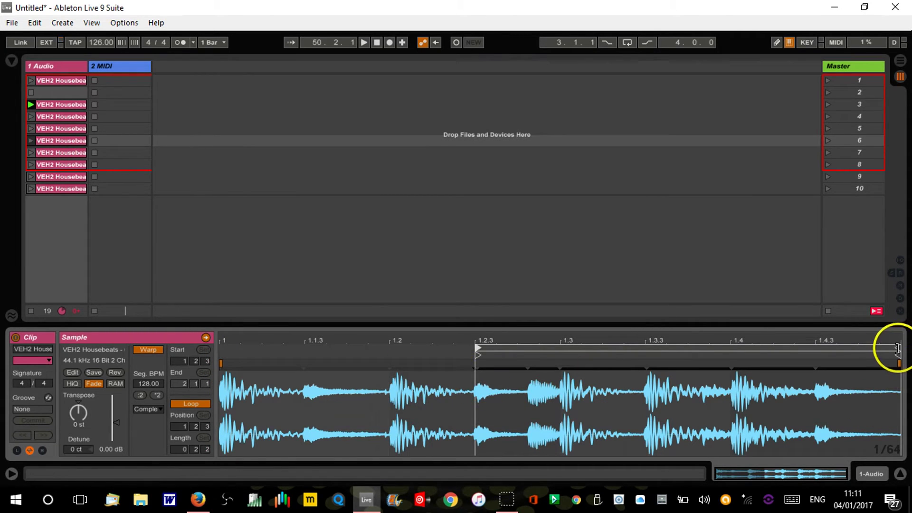
pyautogui.moveTo(897, 354); pyautogui.dragTo(560, 364)
# Step: Loop rows 7–9 at 1.3–1.3.3, 1.3.2–1.4, 1.4–1.4.3, and start row 10 at 1.4.3
pyautogui.click(52, 153)
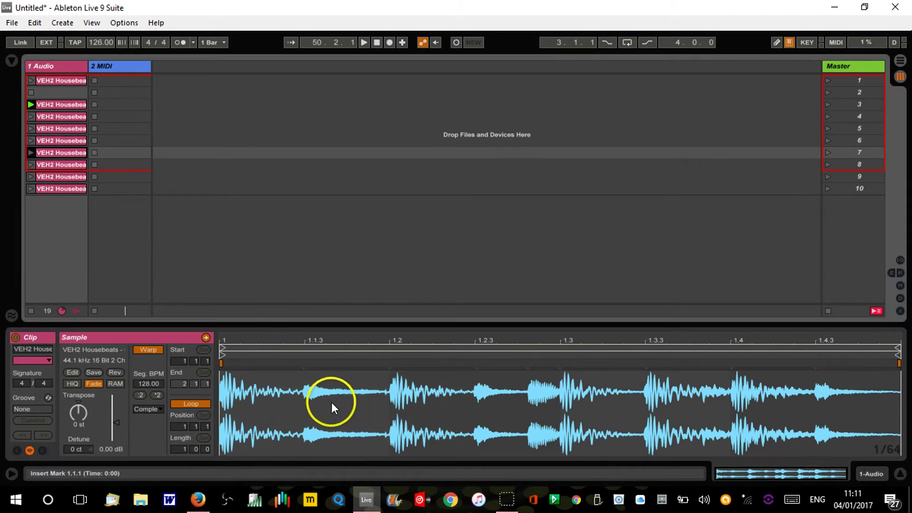
pyautogui.moveTo(221, 350)
pyautogui.mouseDown()
pyautogui.moveTo(583, 383)
pyautogui.moveTo(560, 383)
pyautogui.mouseUp()
pyautogui.moveTo(894, 349)
pyautogui.mouseDown()
pyautogui.moveTo(628, 347)
pyautogui.moveTo(642, 351)
pyautogui.mouseUp()
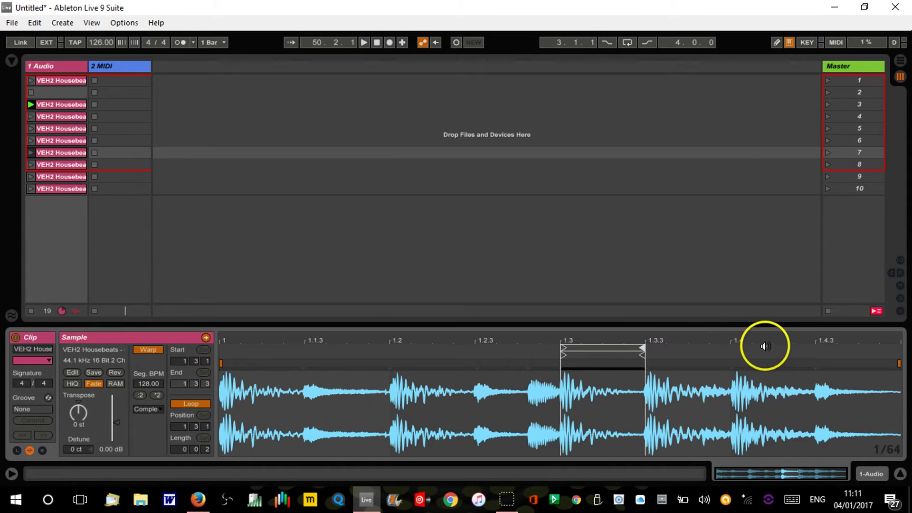
pyautogui.click(62, 163)
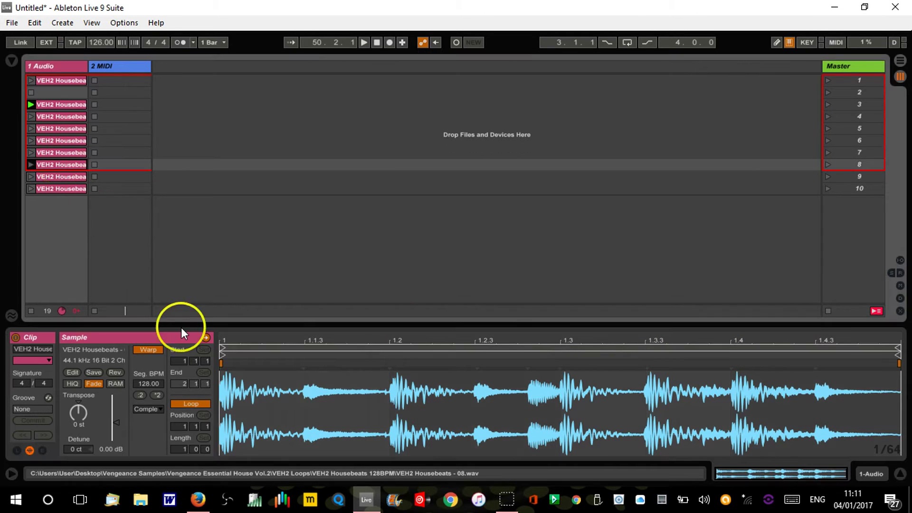
pyautogui.moveTo(219, 352); pyautogui.dragTo(647, 363)
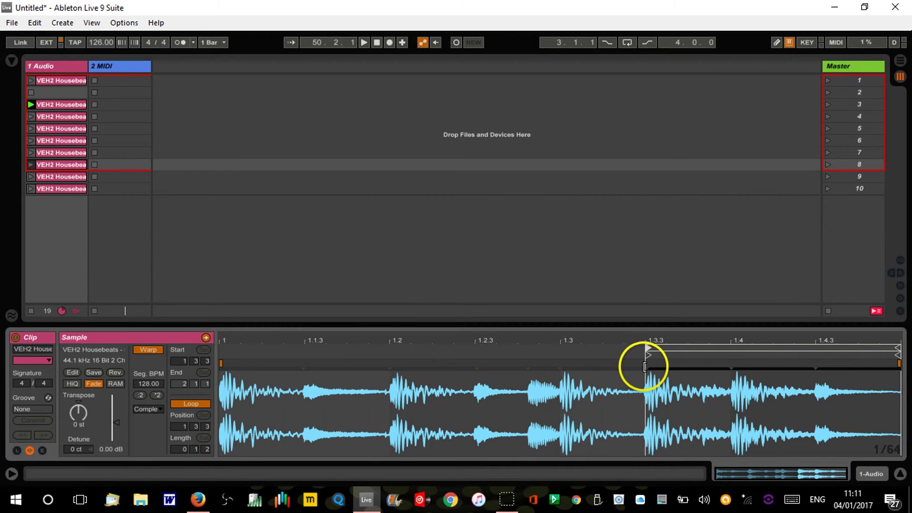
pyautogui.moveTo(879, 351)
pyautogui.mouseDown()
pyautogui.moveTo(719, 350)
pyautogui.moveTo(730, 351)
pyautogui.mouseUp()
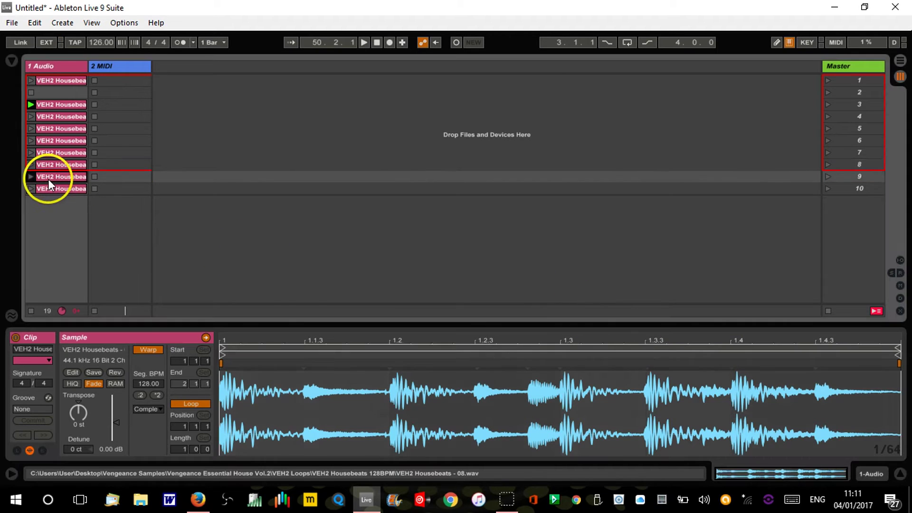
pyautogui.moveTo(222, 348); pyautogui.dragTo(734, 349)
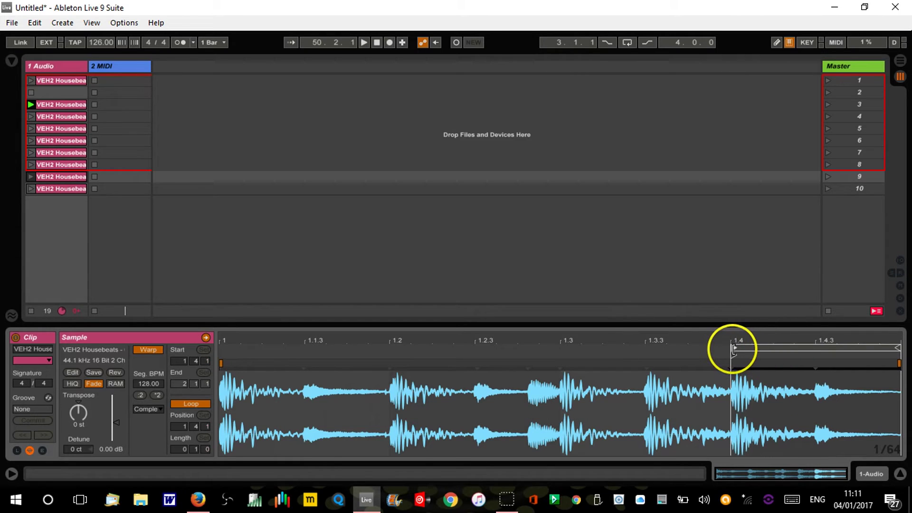
pyautogui.moveTo(896, 350); pyautogui.dragTo(815, 354)
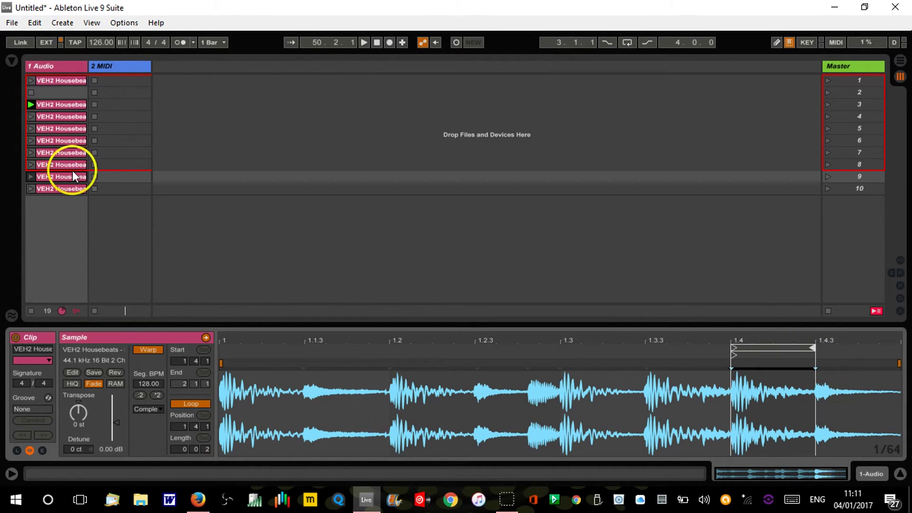
pyautogui.click(67, 189)
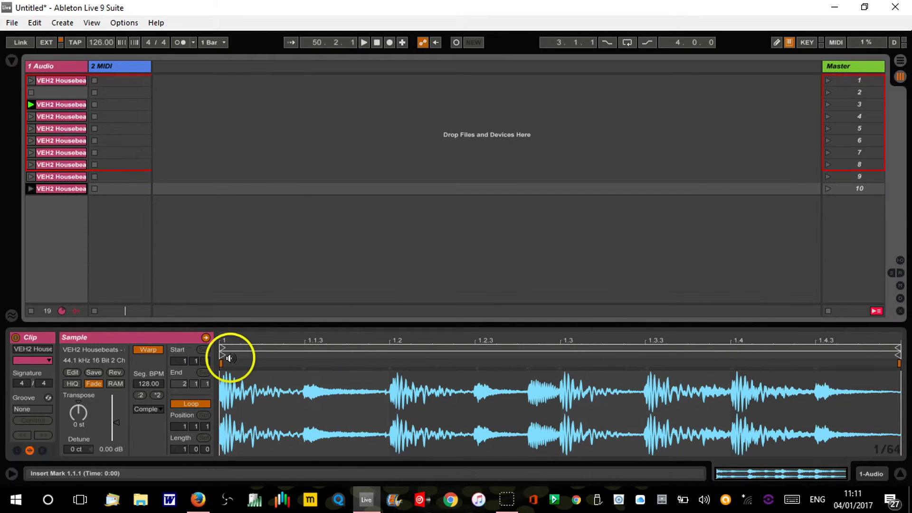
pyautogui.moveTo(223, 352); pyautogui.dragTo(816, 378)
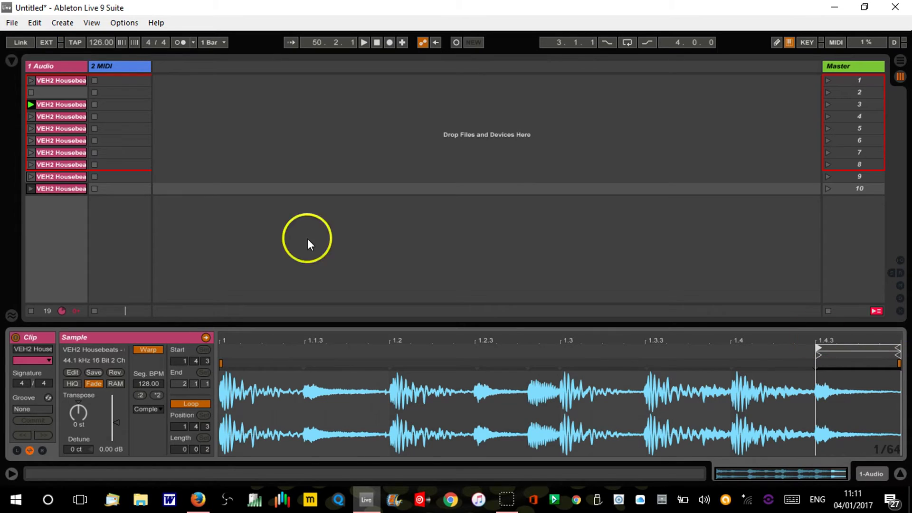
pyautogui.click(70, 104)
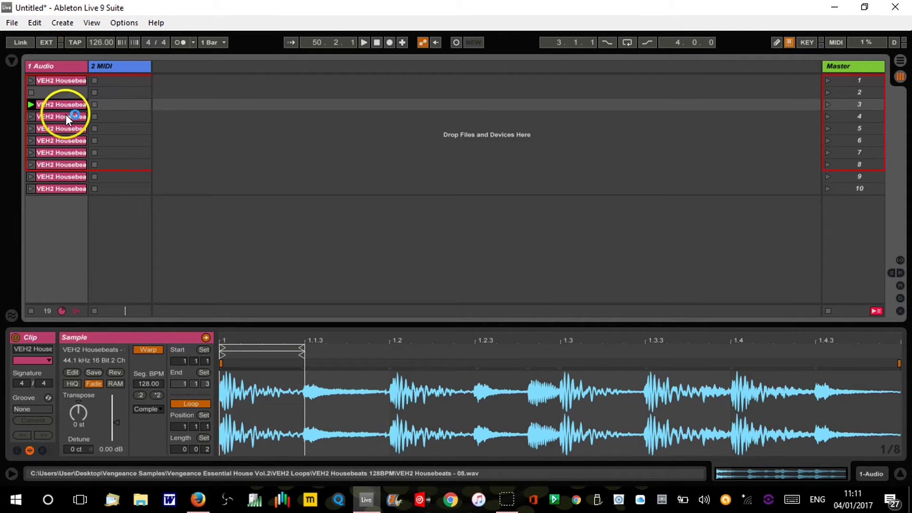
# Step: Check the row 4 and 5 loops, then end the row 6 loop at 1.3
pyautogui.click(65, 115)
pyautogui.click(63, 129)
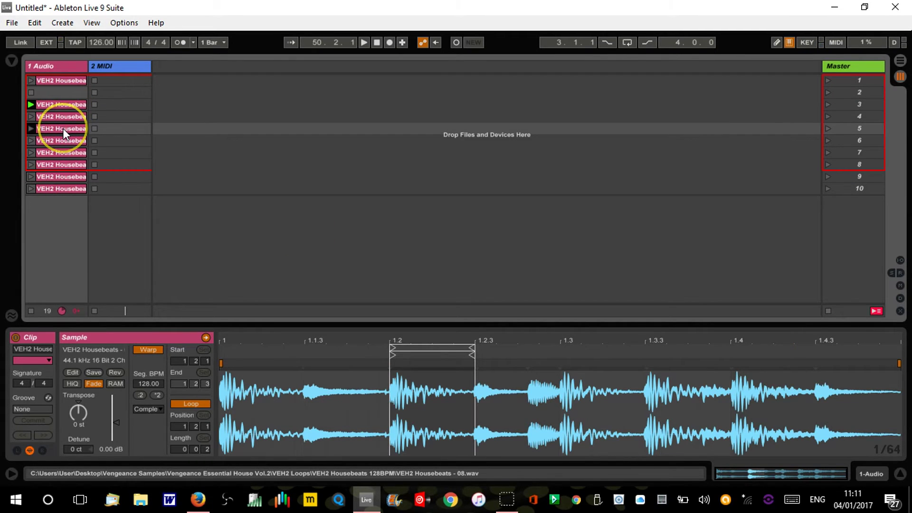
pyautogui.press('Down')
pyautogui.click(64, 136)
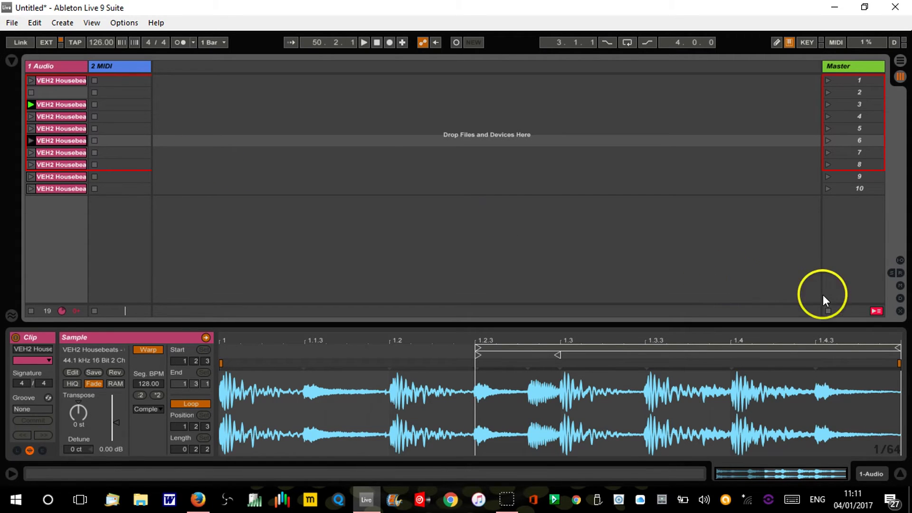
pyautogui.moveTo(896, 350); pyautogui.dragTo(555, 320)
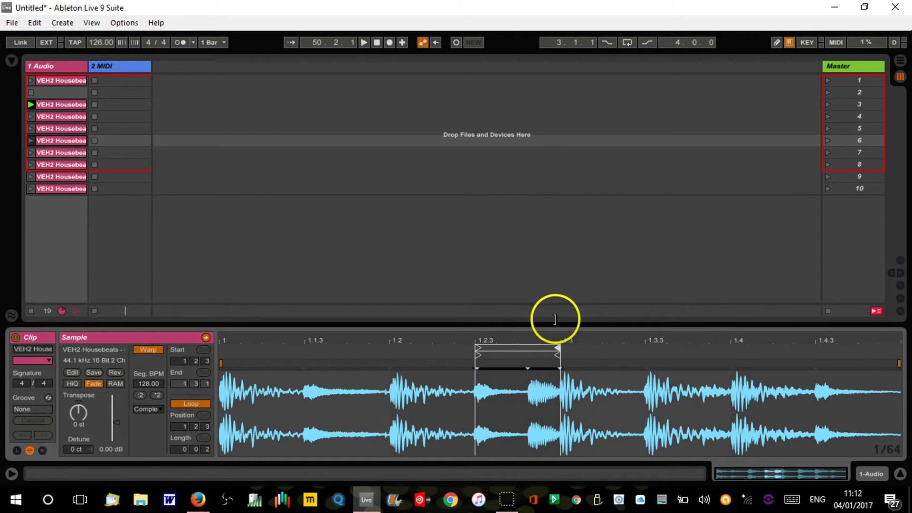
# Step: Select all eight Housebeats clips from row 3 to row 10
pyautogui.click(61, 139)
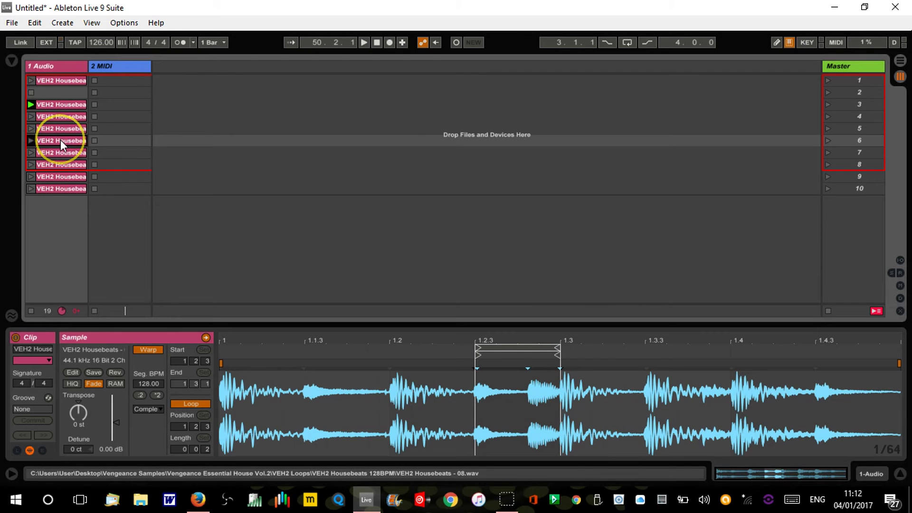
pyautogui.press('Down')
pyautogui.press('Down')
pyautogui.press('Down')
pyautogui.press('Down')
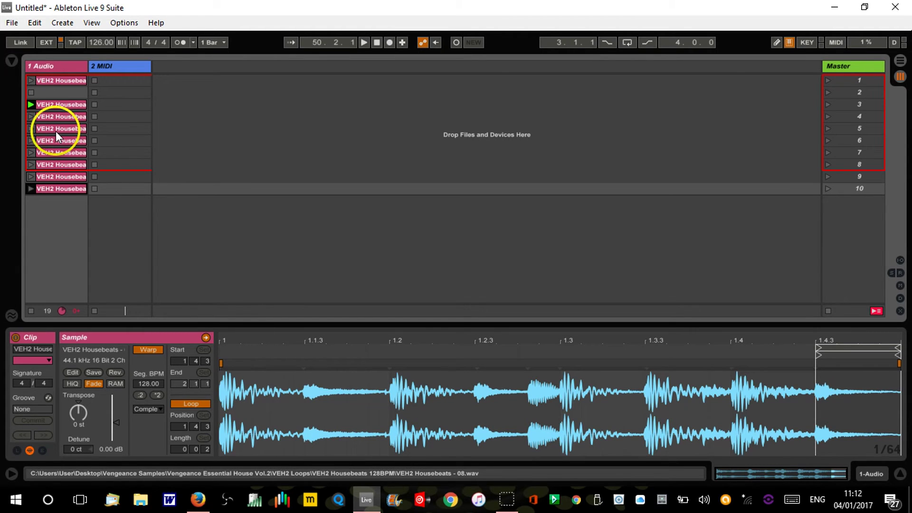
pyautogui.click(56, 108)
pyautogui.click(56, 109)
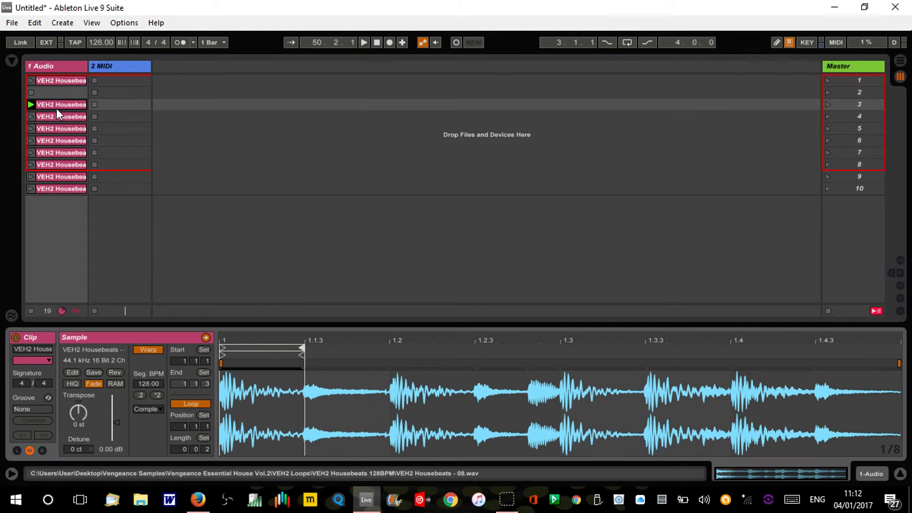
pyautogui.moveTo(56, 109); pyautogui.dragTo(62, 191)
pyautogui.keyDown('shift'); pyautogui.click(62, 189); pyautogui.keyUp('shift')
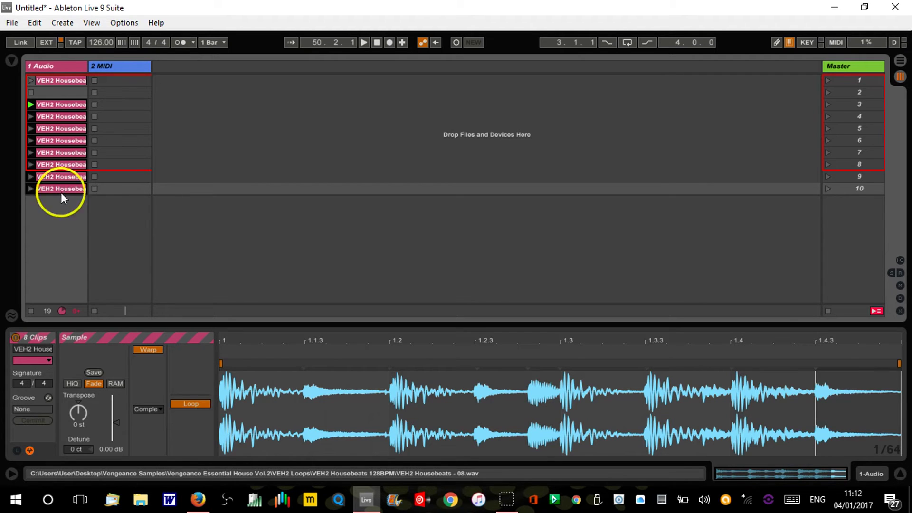
# Step: Show the Launch box in Clip View for the eight selected clips
pyautogui.moveTo(61, 193); pyautogui.dragTo(93, 338)
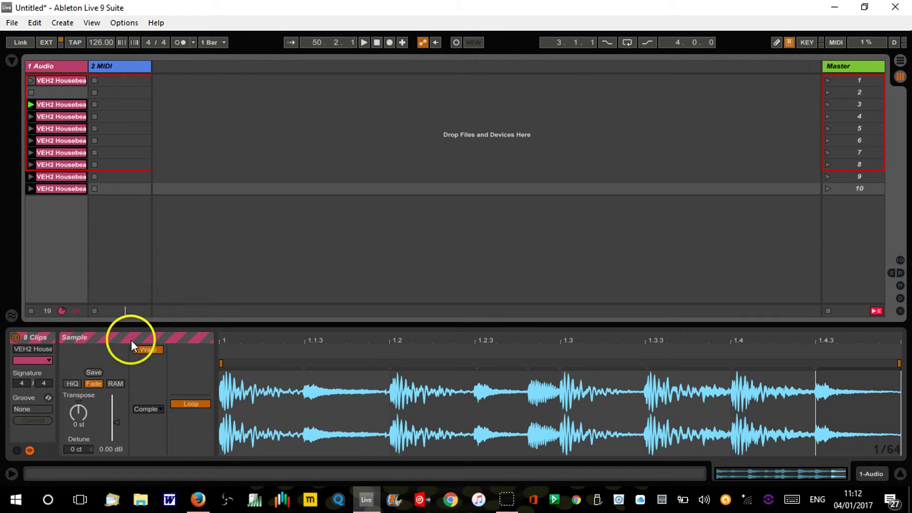
pyautogui.click(16, 450)
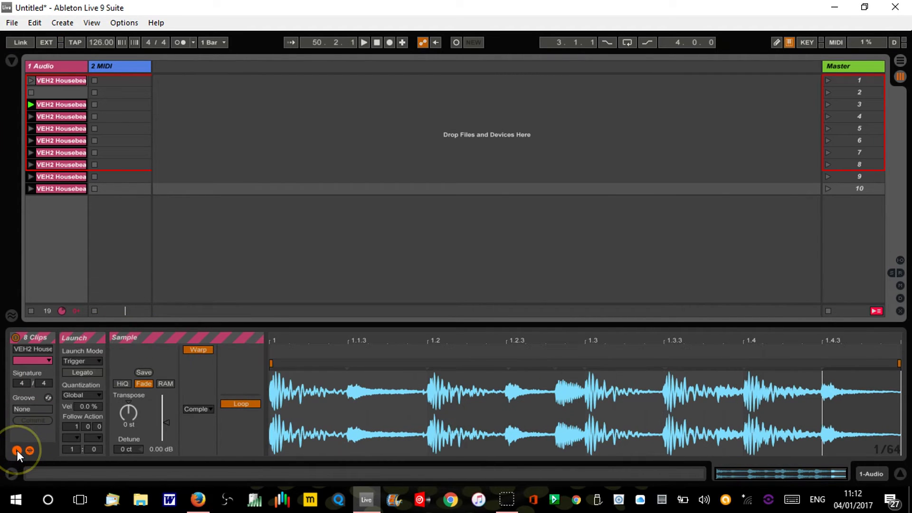
pyautogui.click(24, 450)
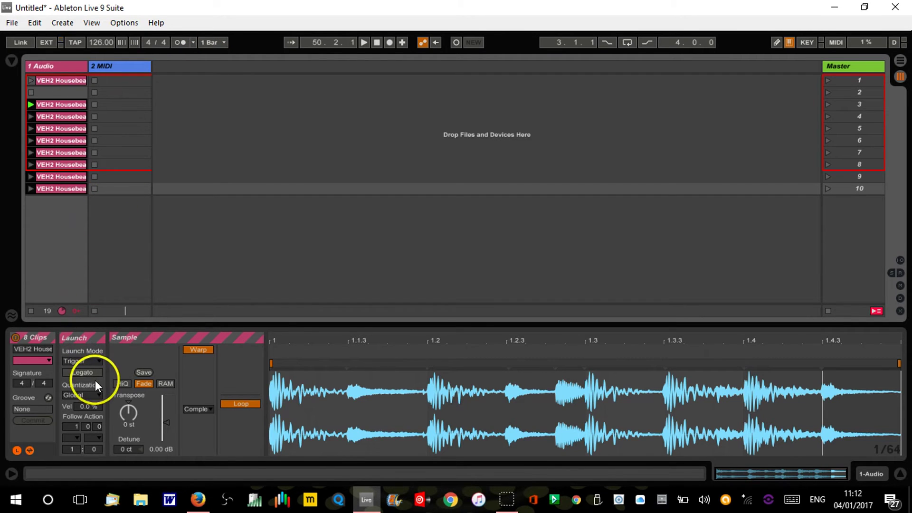
# Step: Set the eight clips' follow action to Any (*) with a follow action time of 0.0.1
pyautogui.click(79, 434)
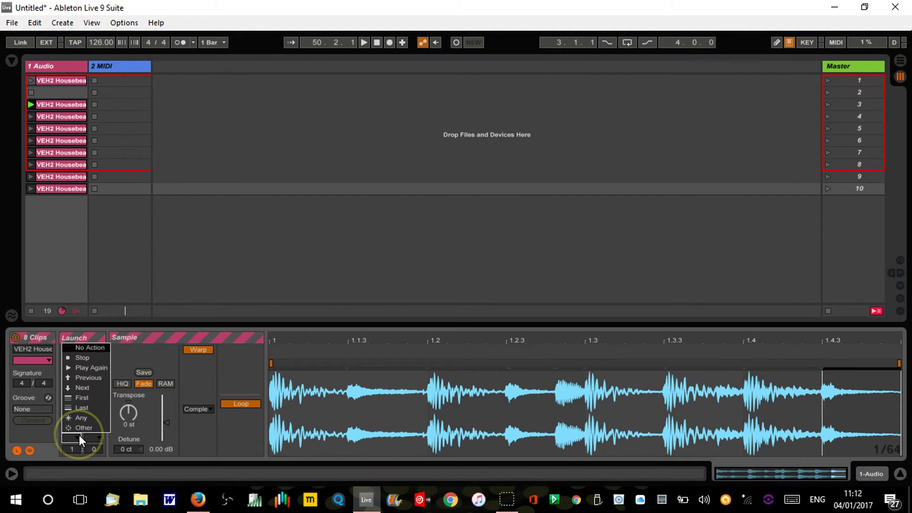
pyautogui.click(82, 417)
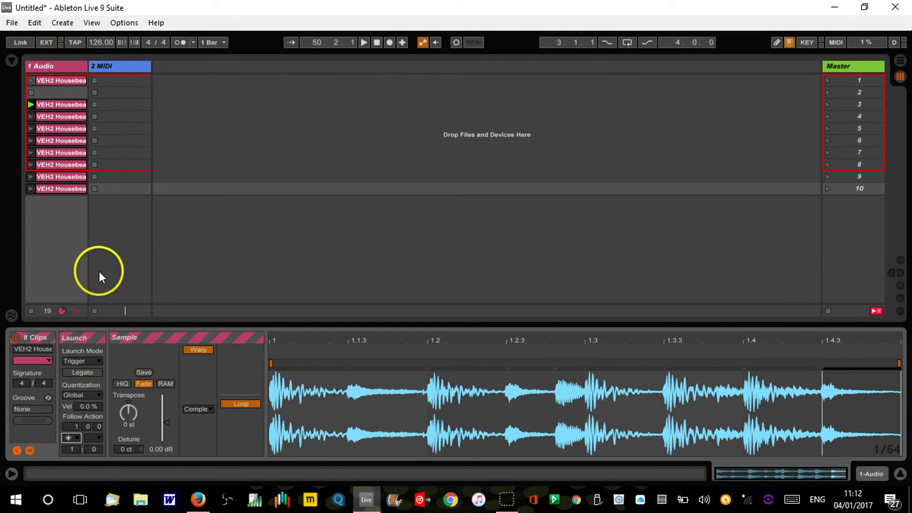
pyautogui.click(99, 427)
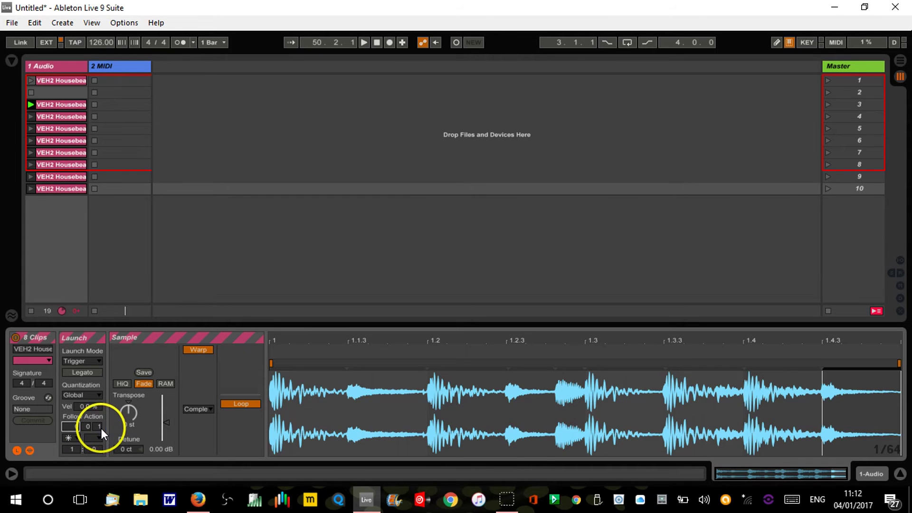
pyautogui.moveTo(101, 428); pyautogui.dragTo(101, 420)
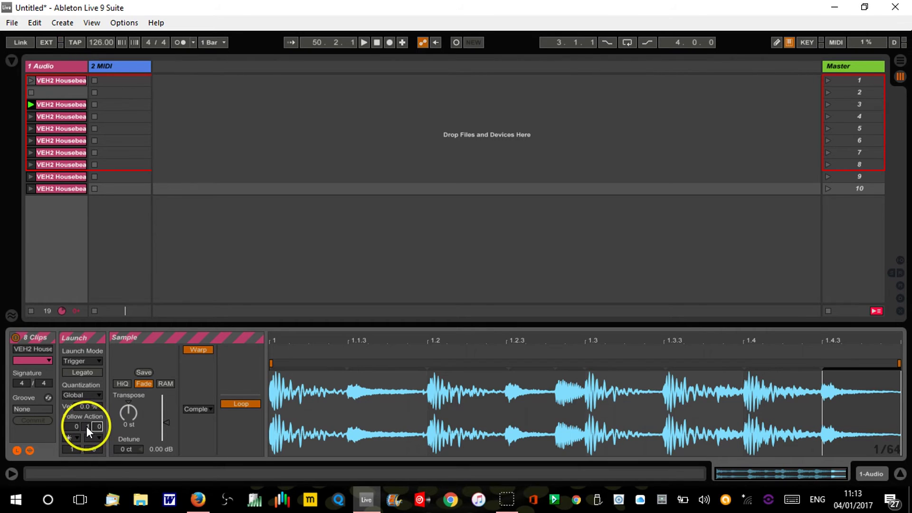
pyautogui.moveTo(85, 429); pyautogui.dragTo(85, 426)
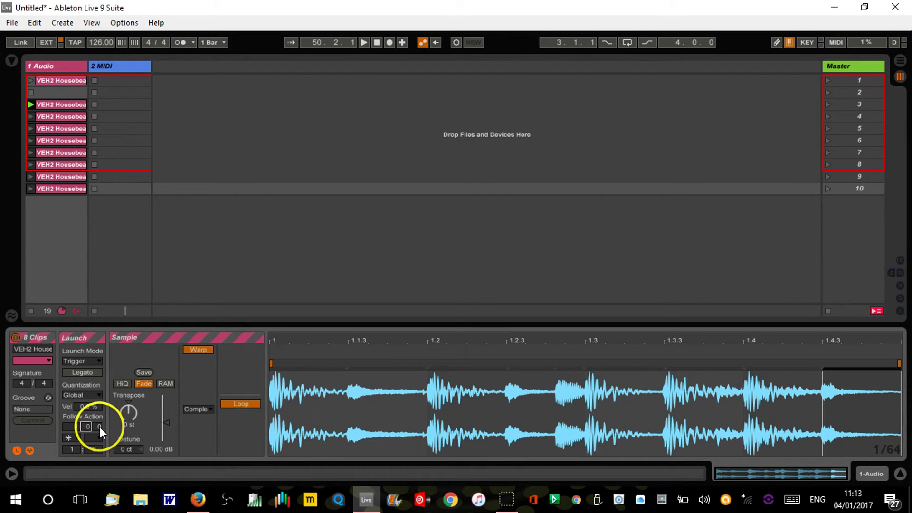
pyautogui.moveTo(100, 426); pyautogui.dragTo(100, 424)
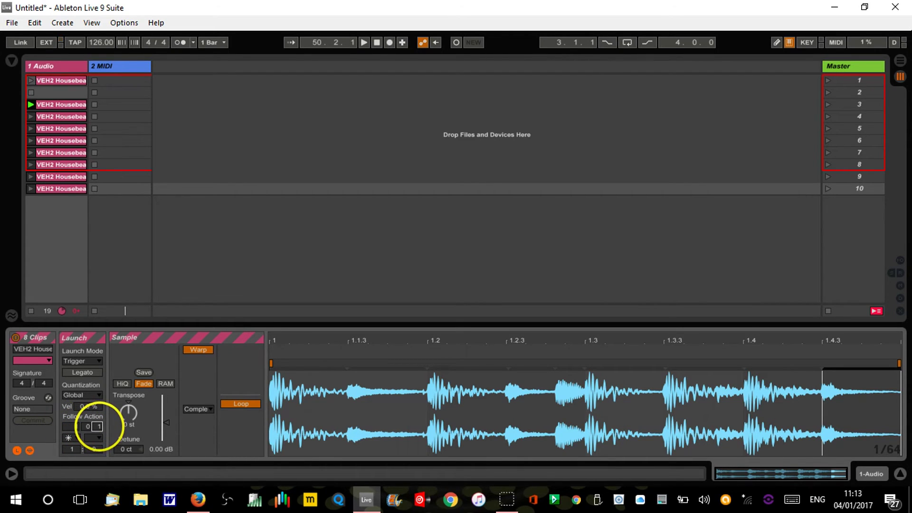
pyautogui.click(76, 426)
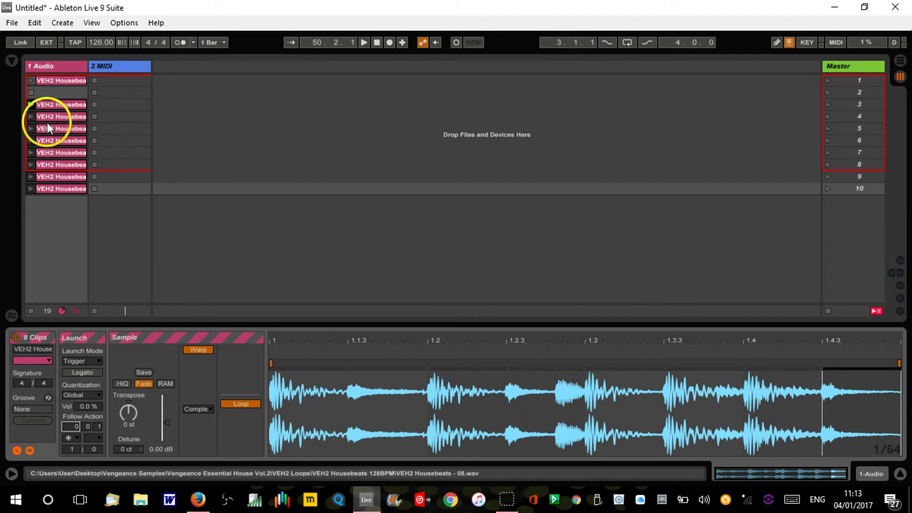
# Step: Launch the row 3 clip to start the random fills, then relaunch the full loop in slot 1
pyautogui.click(31, 105)
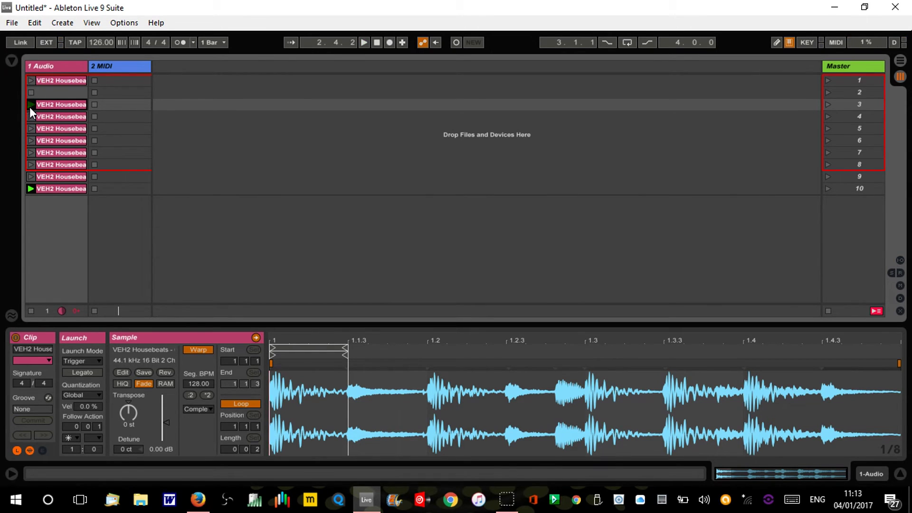
pyautogui.moveTo(47, 105); pyautogui.dragTo(62, 198)
pyautogui.moveTo(60, 188); pyautogui.dragTo(30, 81)
pyautogui.click(31, 81)
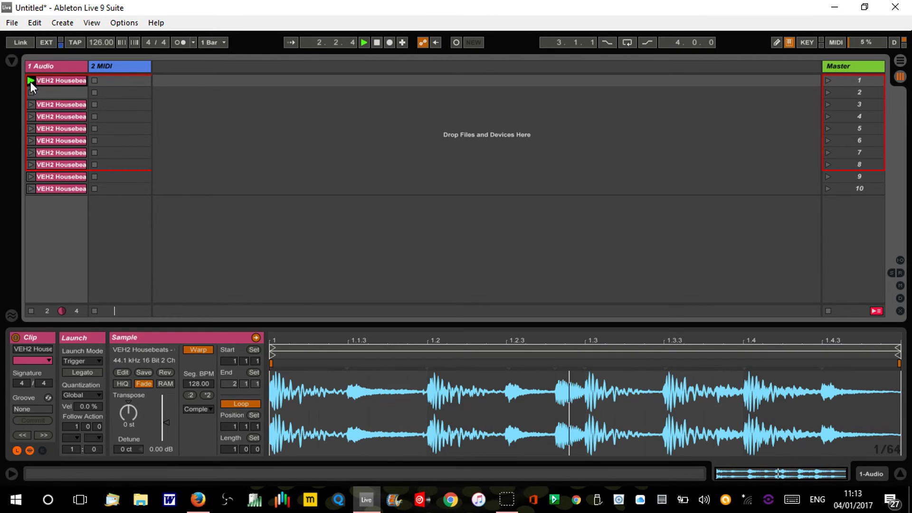
# Step: Alternate the slot-1 loop with the row 3, 5 and 4 fill clips, then stop the track
pyautogui.click(30, 94)
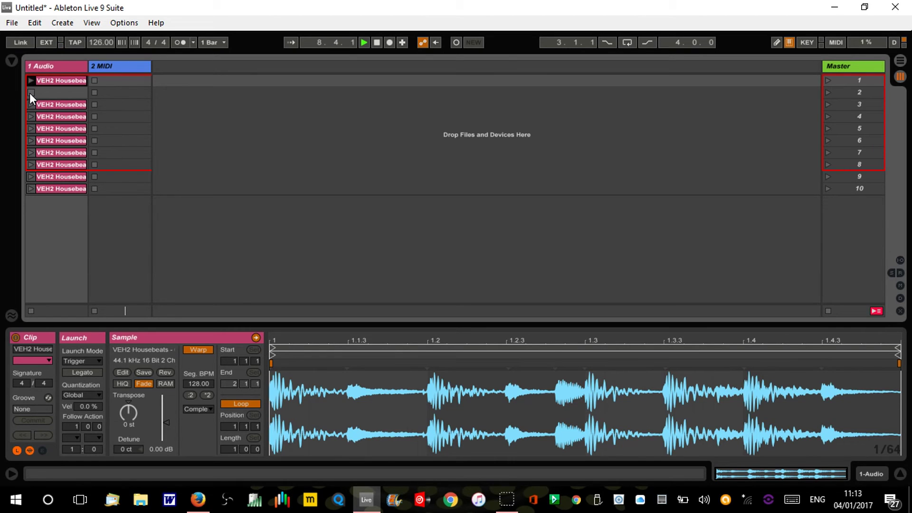
pyautogui.click(31, 84)
pyautogui.click(65, 85)
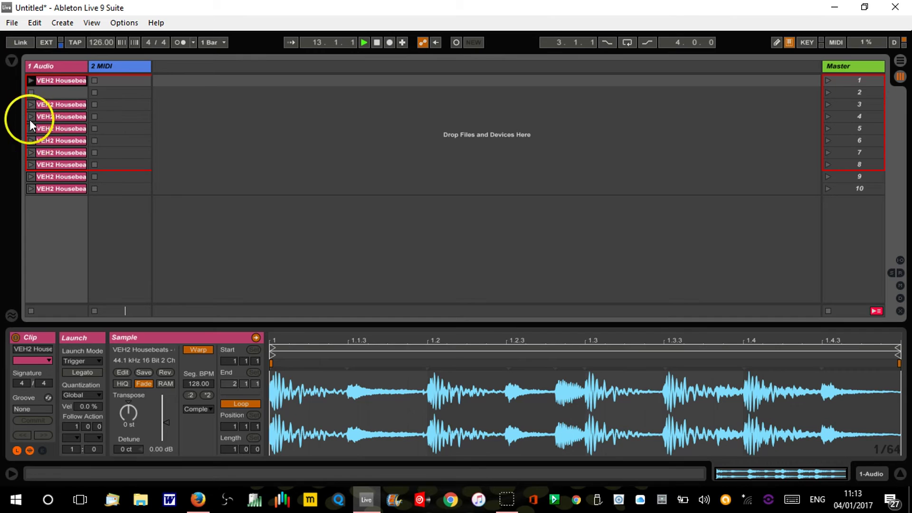
pyautogui.click(48, 143)
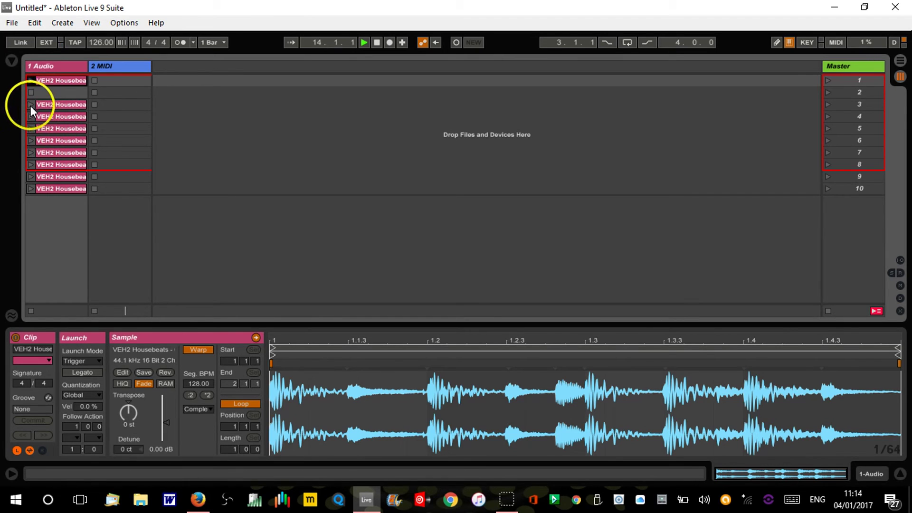
pyautogui.click(31, 80)
pyautogui.click(36, 103)
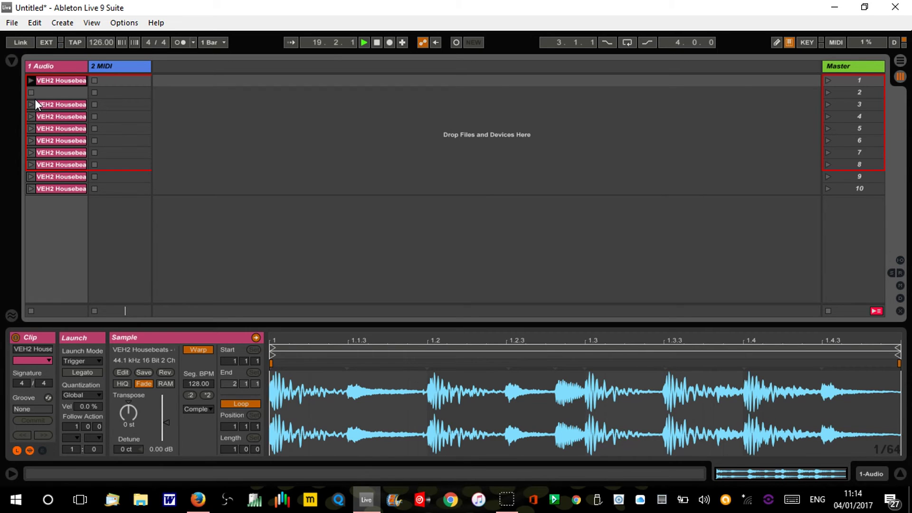
pyautogui.click(30, 81)
pyautogui.click(32, 129)
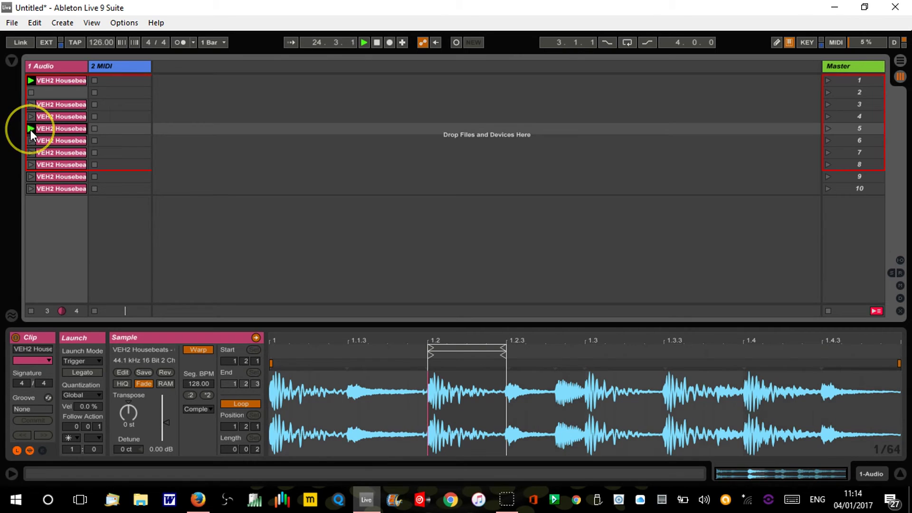
pyautogui.click(30, 81)
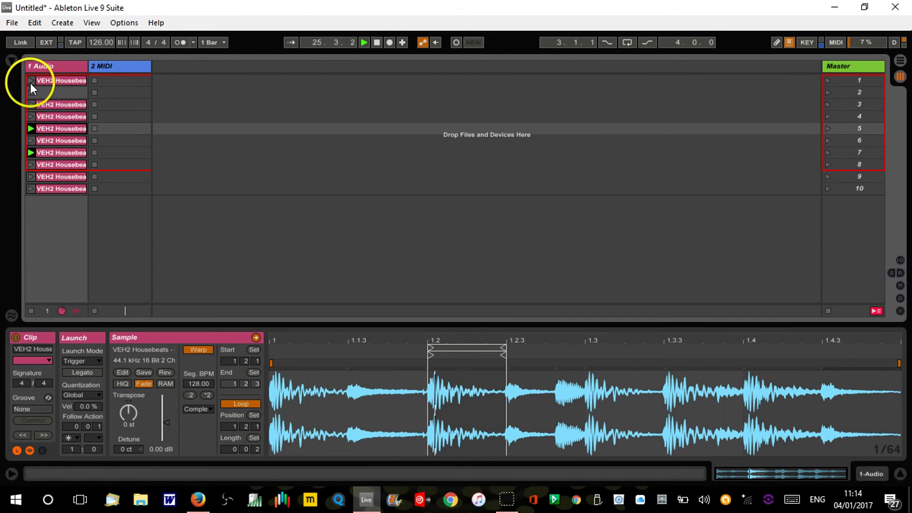
pyautogui.click(30, 116)
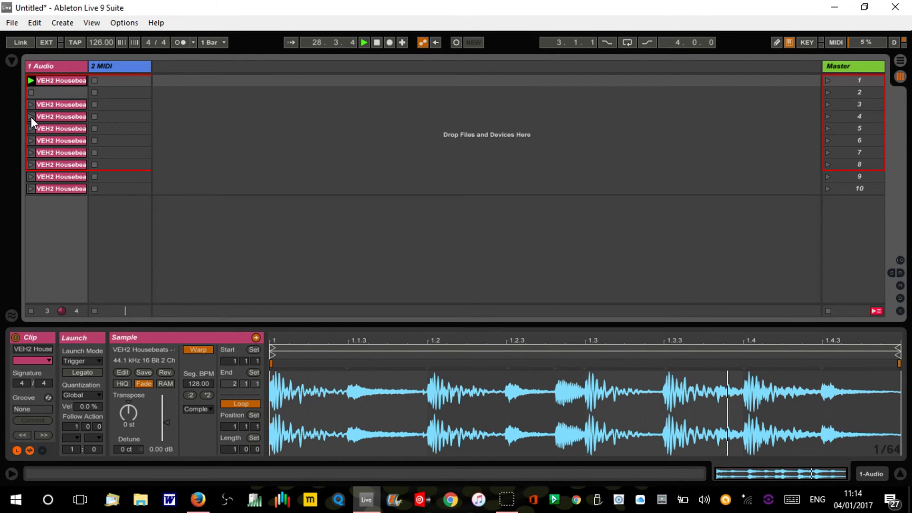
pyautogui.click(31, 93)
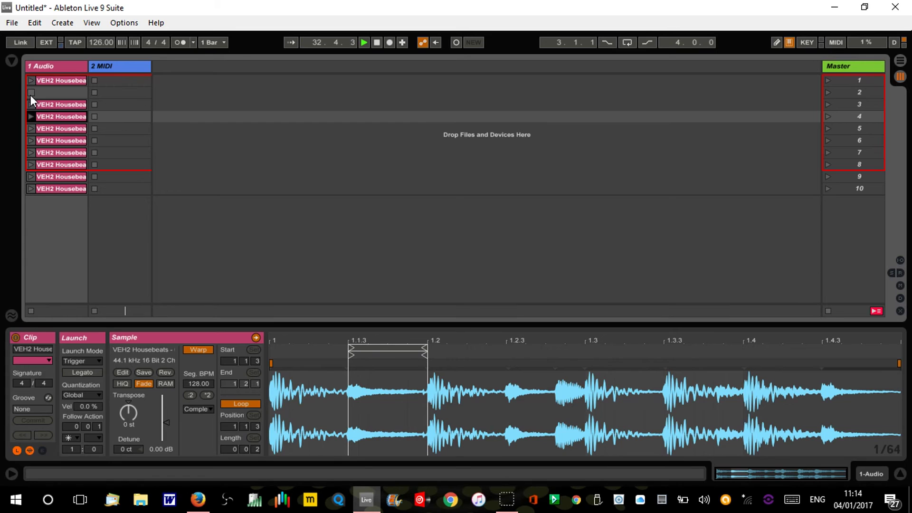
# Step: Relaunch slot 1, switch between it and the row 3 and row 6 fills, then stop
pyautogui.click(56, 82)
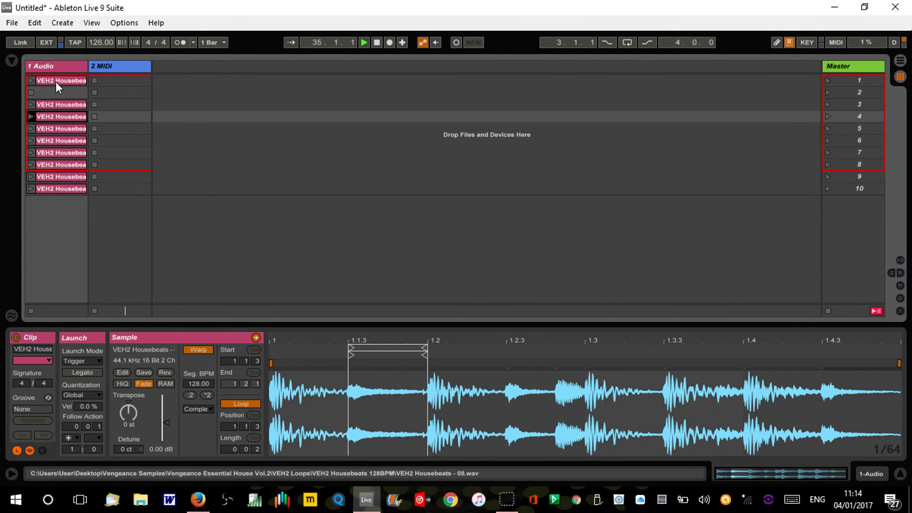
pyautogui.click(53, 86)
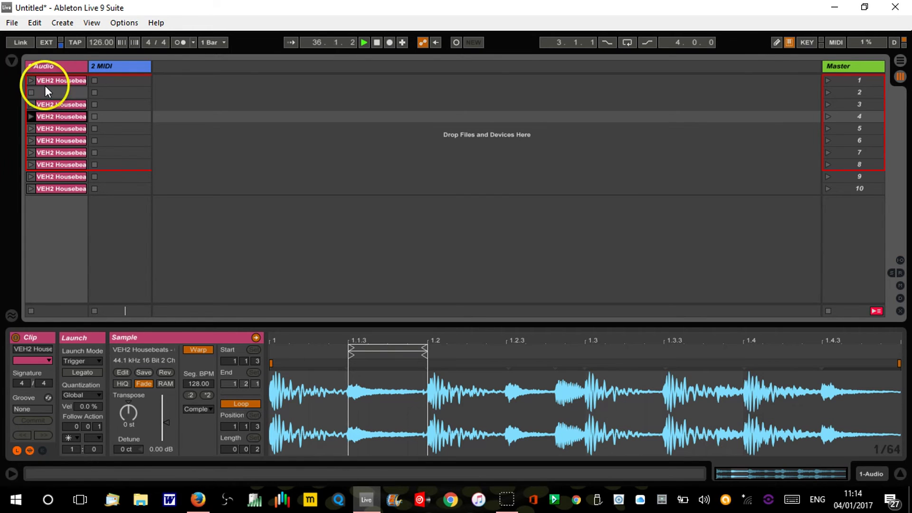
pyautogui.click(48, 84)
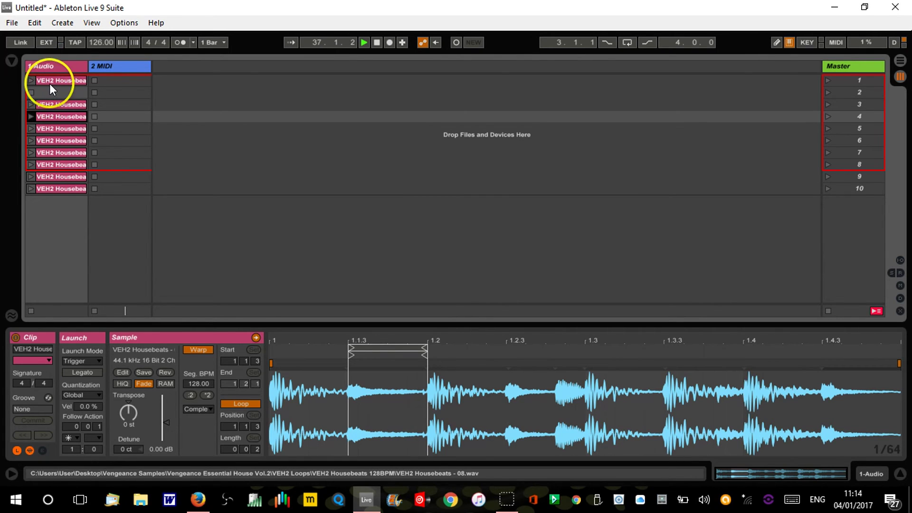
pyautogui.click(31, 82)
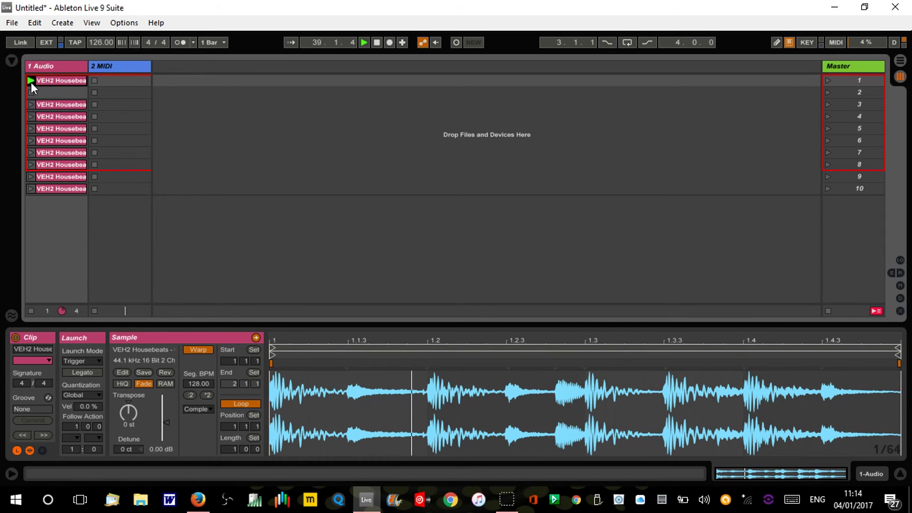
pyautogui.click(31, 105)
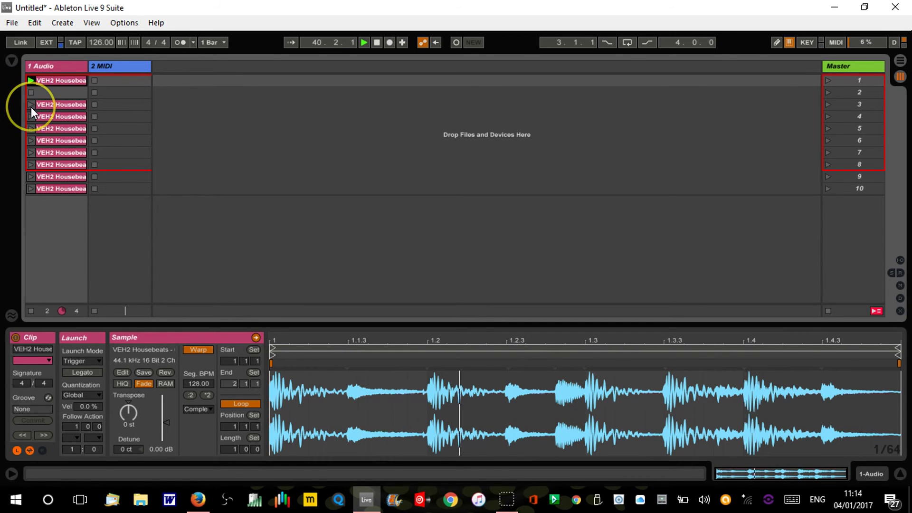
pyautogui.click(30, 109)
pyautogui.click(30, 108)
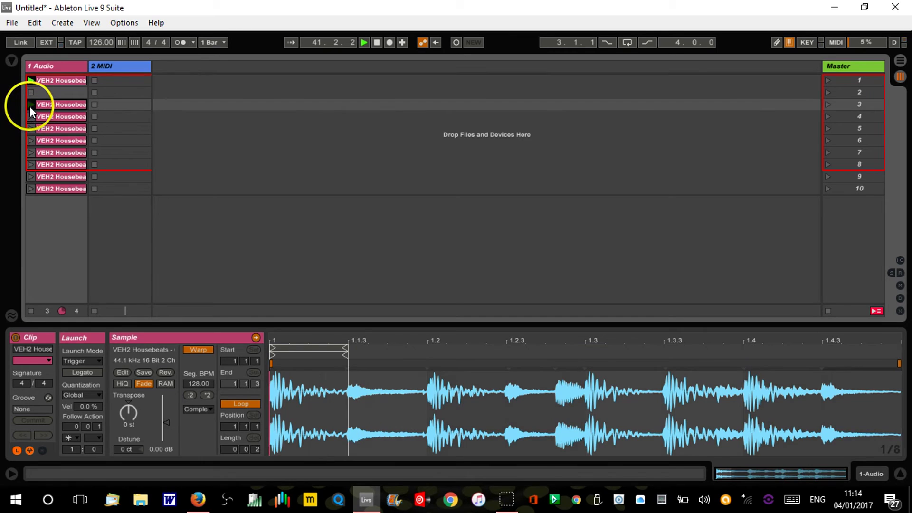
pyautogui.click(30, 81)
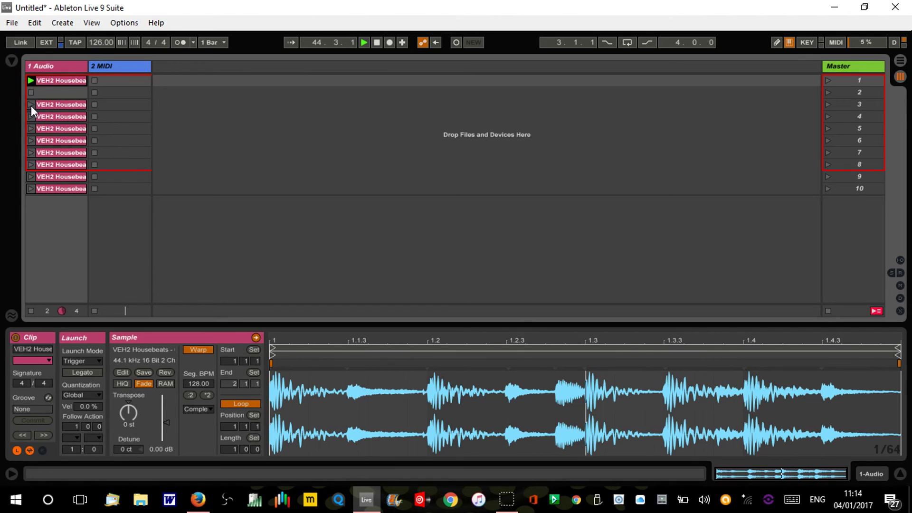
pyautogui.click(32, 140)
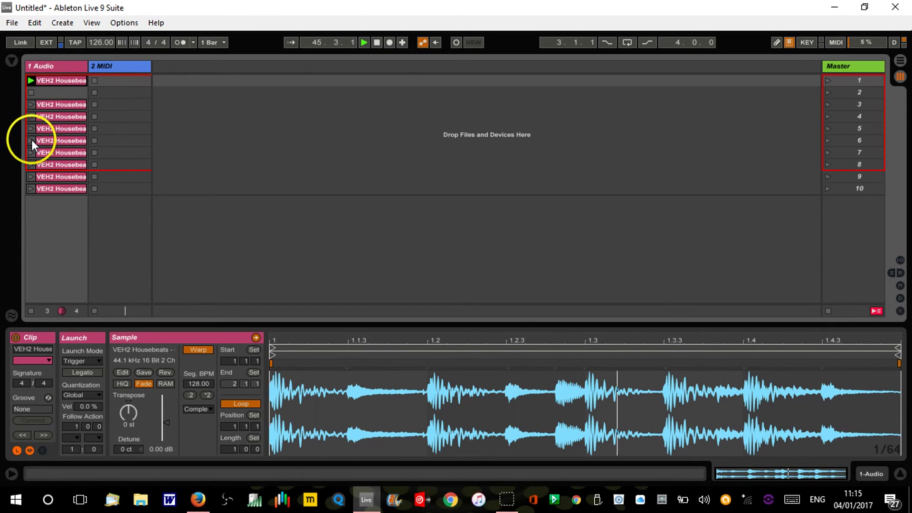
pyautogui.click(32, 82)
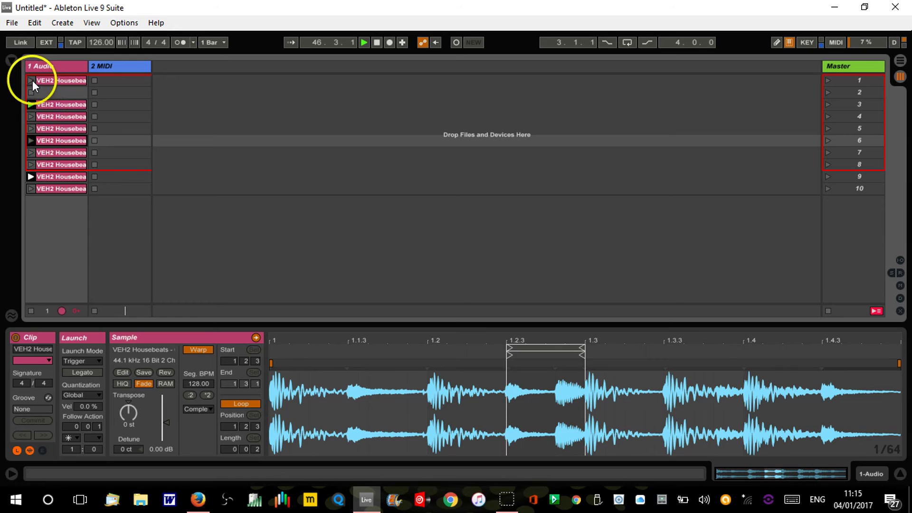
pyautogui.click(30, 92)
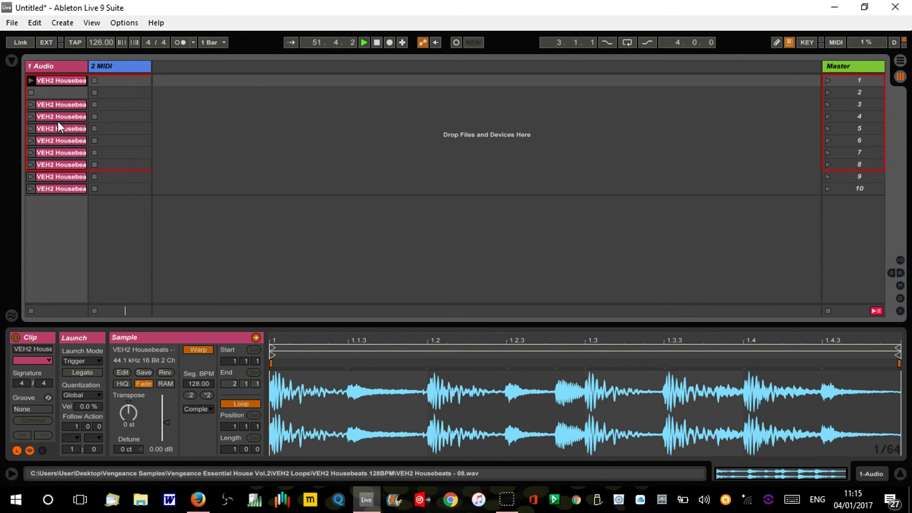
# Step: Relaunch the row 1 Housebeats fill clip so follow actions hand over to other fills
pyautogui.click(30, 82)
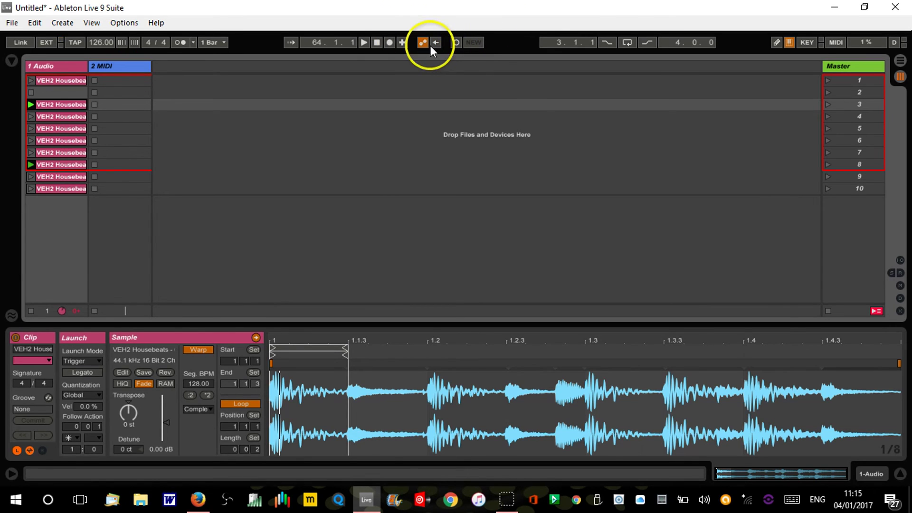
# Step: Stop playback at the song start and start Arrangement recording
pyautogui.click(378, 42)
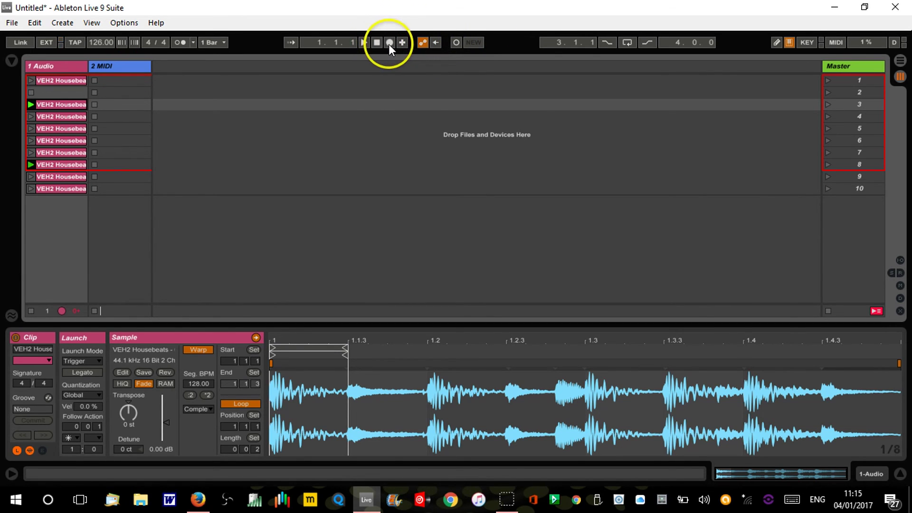
pyautogui.click(390, 42)
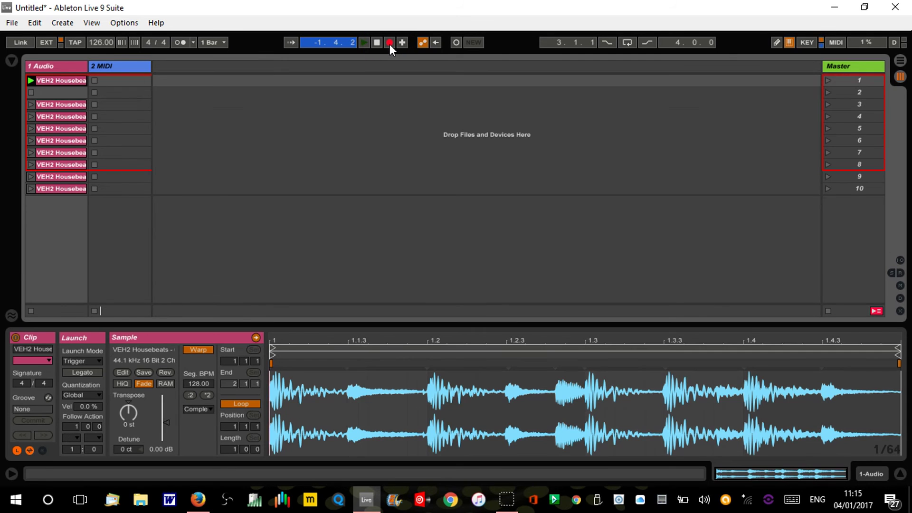
pyautogui.press('Tab')
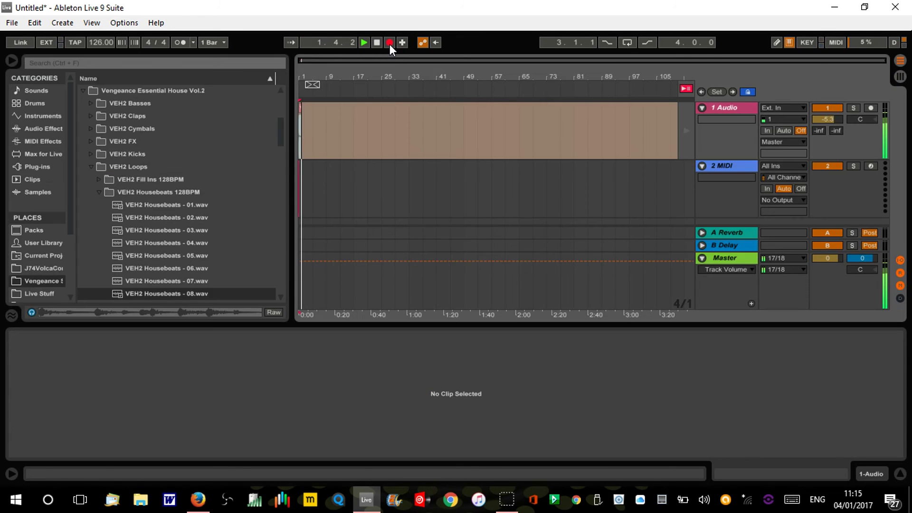
pyautogui.press('Tab')
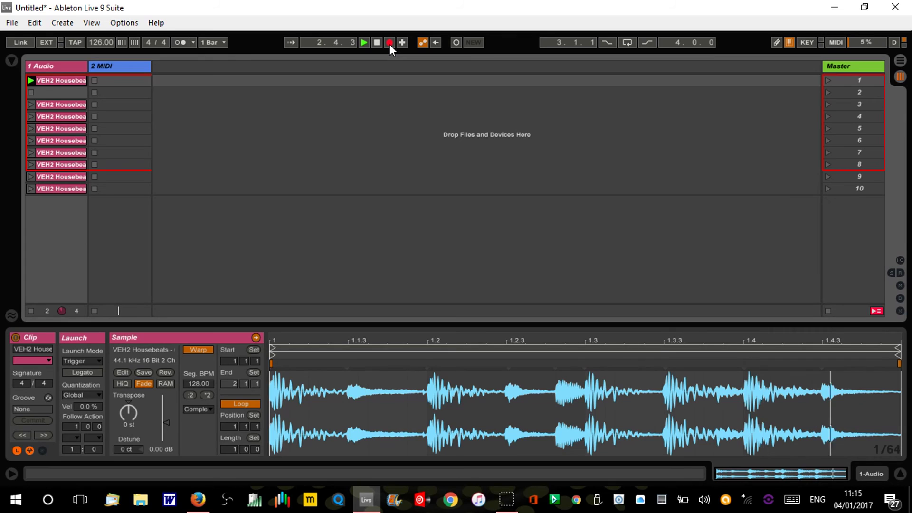
# Step: Launch the row 3 fill, then row 1 again, and watch the Arrangement record them
pyautogui.press('Down')
pyautogui.press('Down')
pyautogui.press('Return')
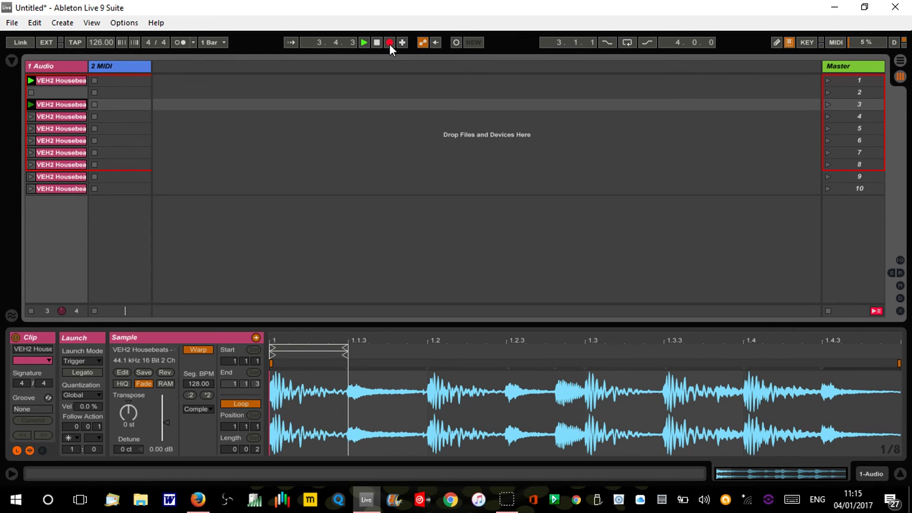
pyautogui.press('Up')
pyautogui.press('Up')
pyautogui.press('Return')
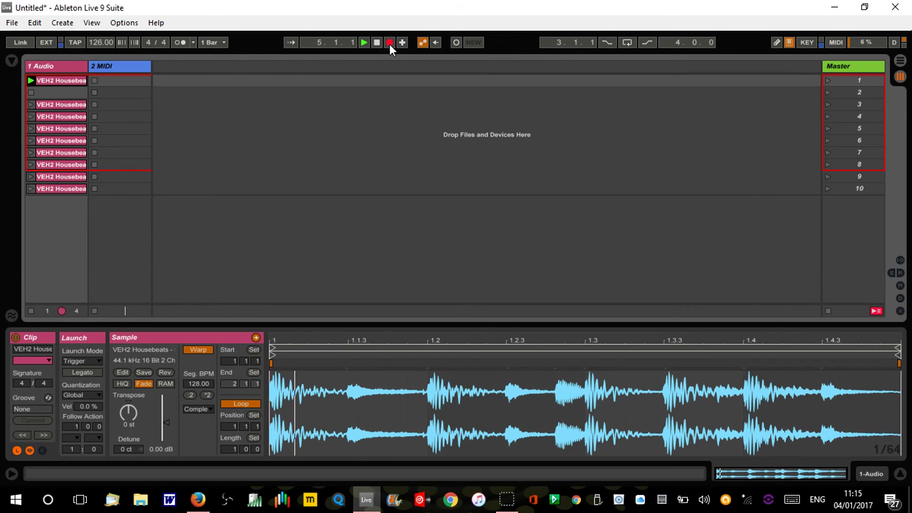
pyautogui.press('Tab')
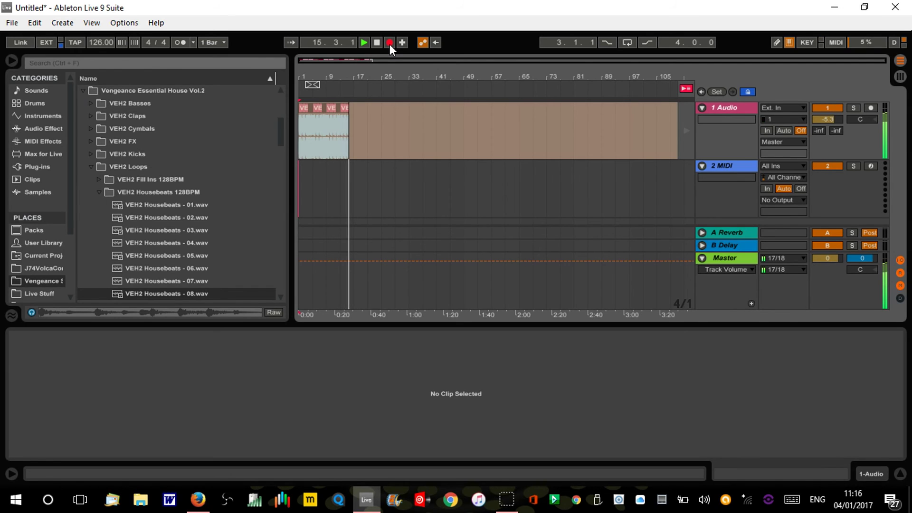
# Step: Stop recording, hide the browser, and switch playback back to the Arrangement clips
pyautogui.click(378, 42)
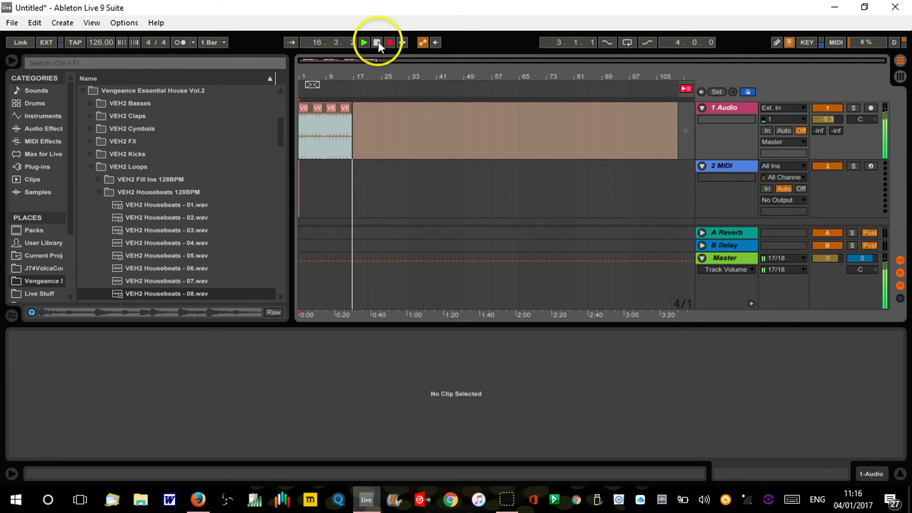
pyautogui.click(378, 42)
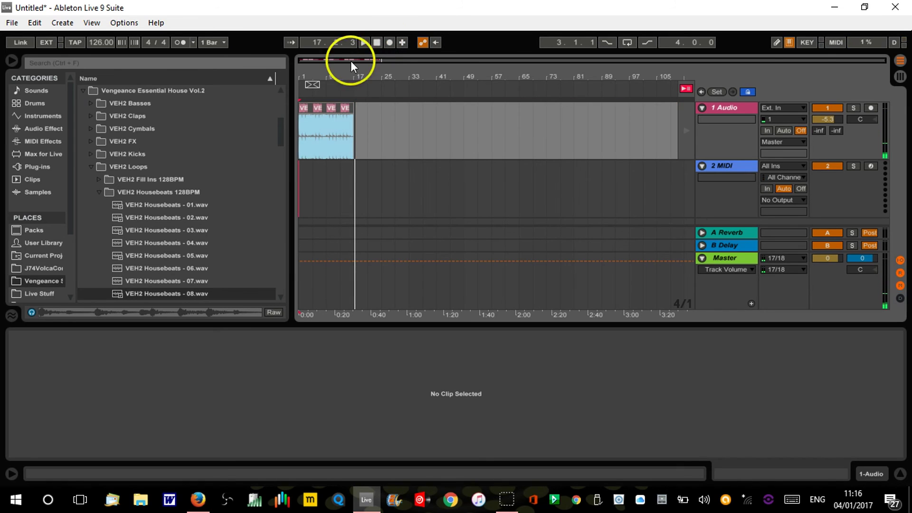
pyautogui.click(11, 62)
pyautogui.moveTo(37, 71); pyautogui.dragTo(37, 78)
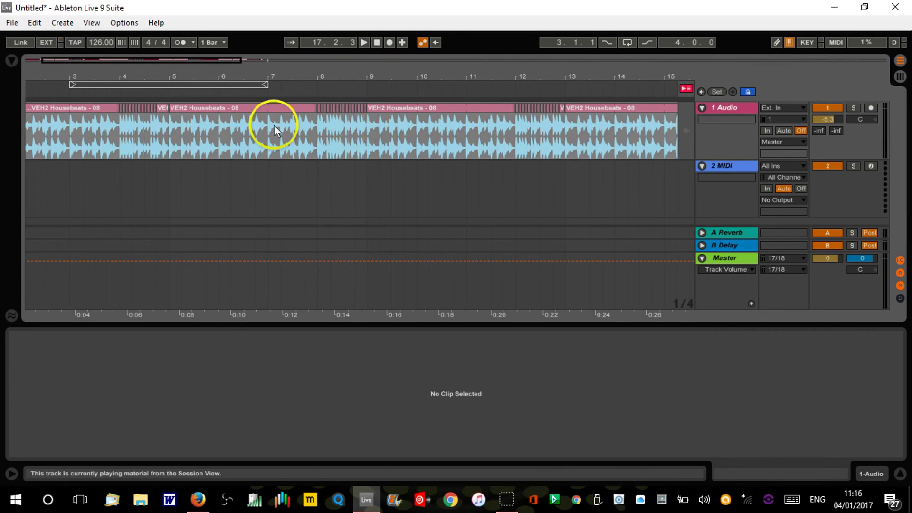
pyautogui.click(687, 89)
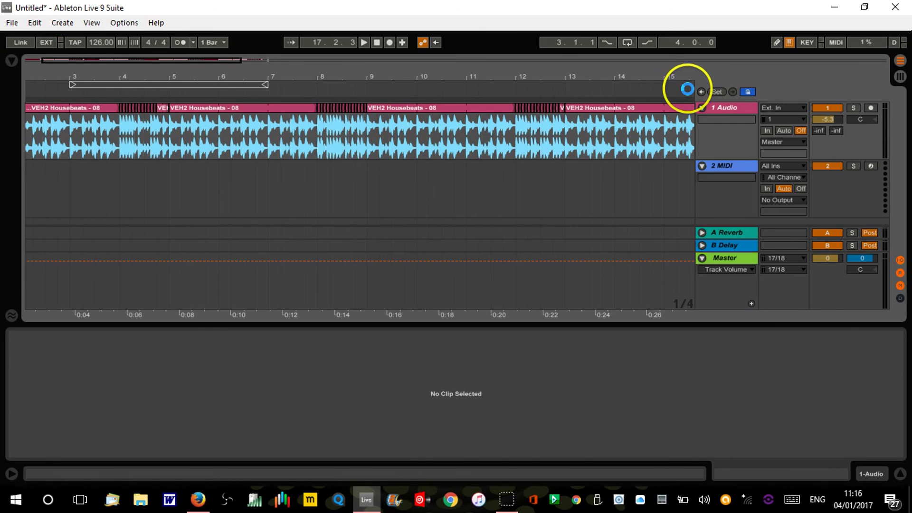
# Step: Zoom out and select the recorded fills from bar 17 back to bar 1
pyautogui.moveTo(545, 82); pyautogui.dragTo(543, 73)
pyautogui.moveTo(535, 156); pyautogui.dragTo(493, 143)
pyautogui.moveTo(292, 127); pyautogui.dragTo(22, 110)
# Step: Consolidate the selection into one Housebeats clip, play it back, then return to Session View
pyautogui.hotkey('ctrl', 'j')
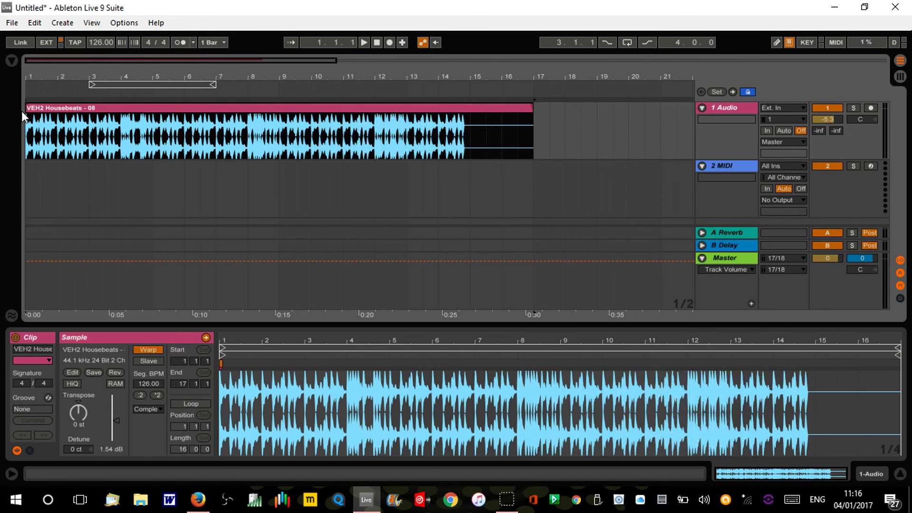
pyautogui.click(377, 43)
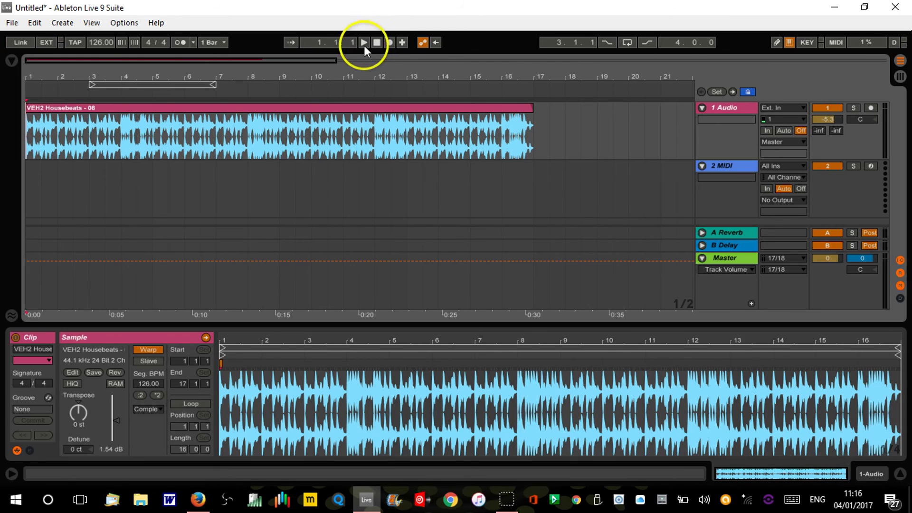
pyautogui.click(364, 45)
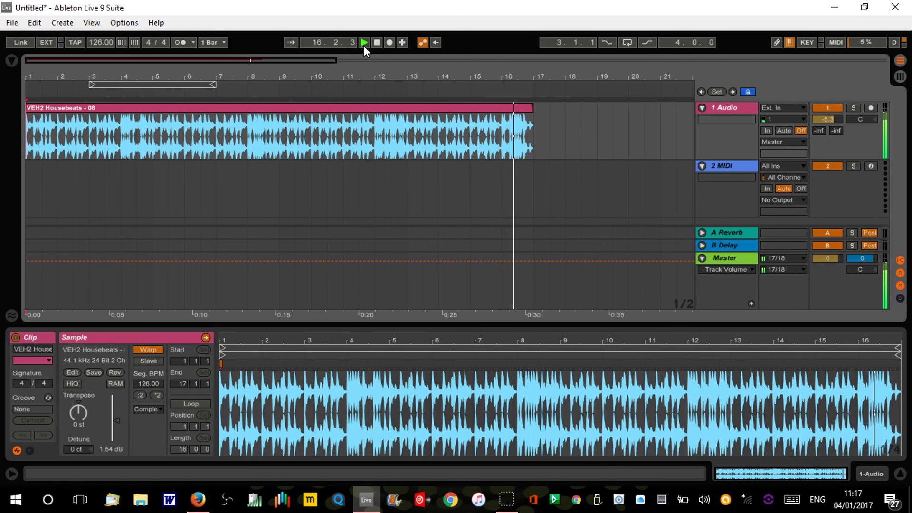
pyautogui.press('space')
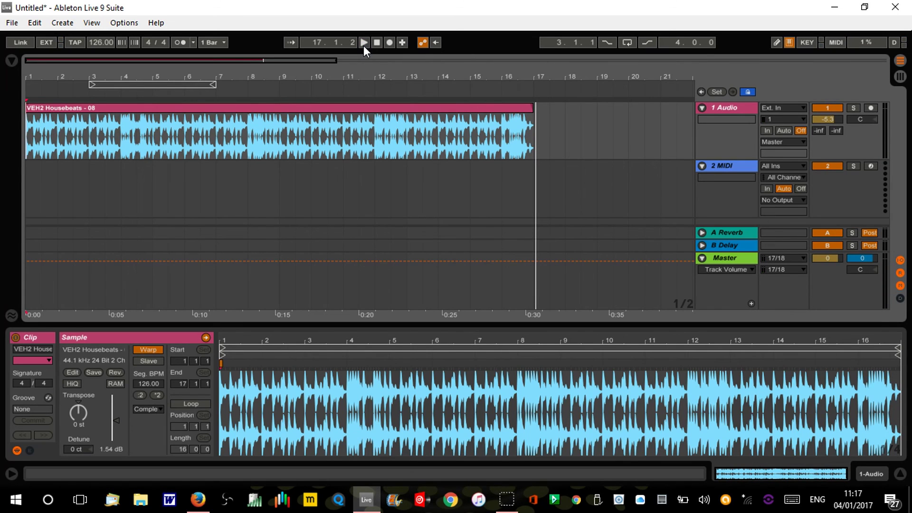
pyautogui.press('Tab')
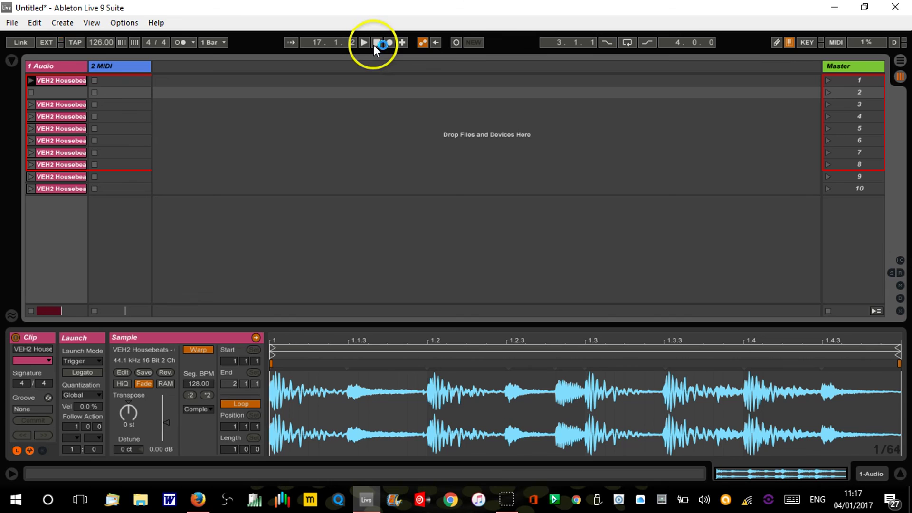
pyautogui.click(375, 44)
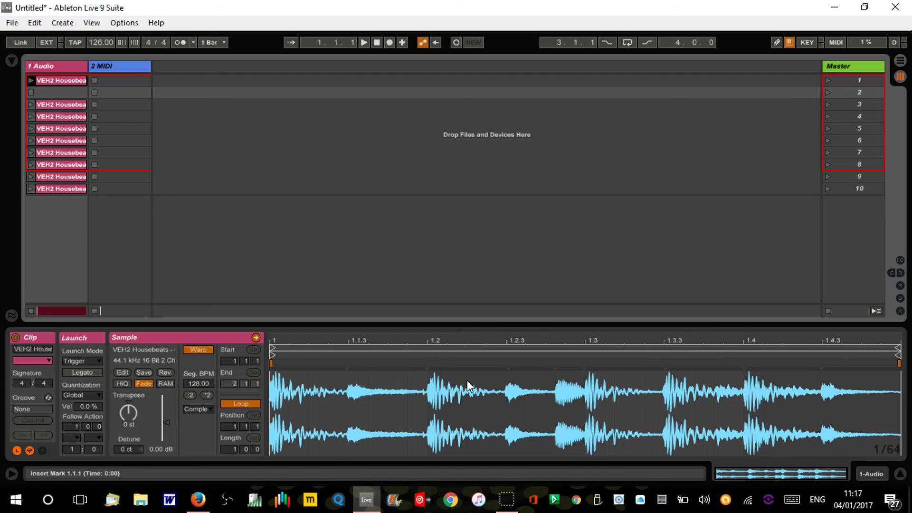
pyautogui.click(644, 226)
pyautogui.click(428, 141)
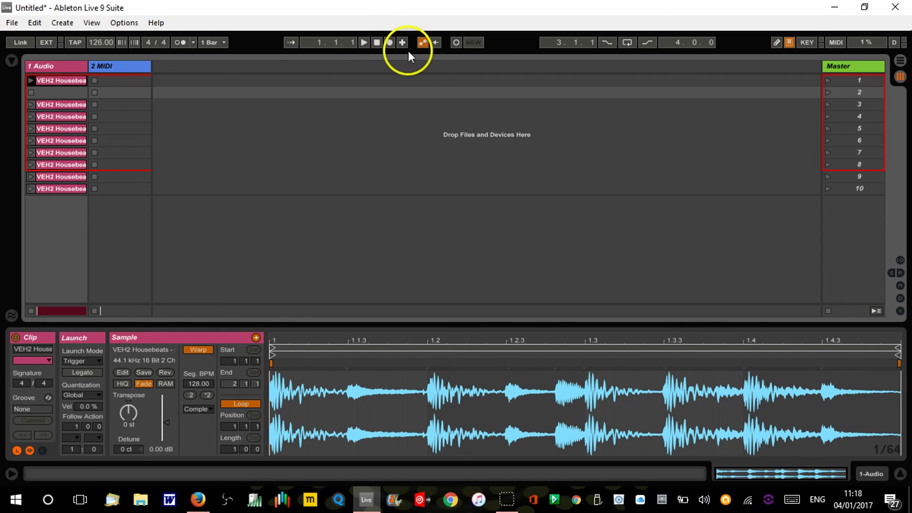